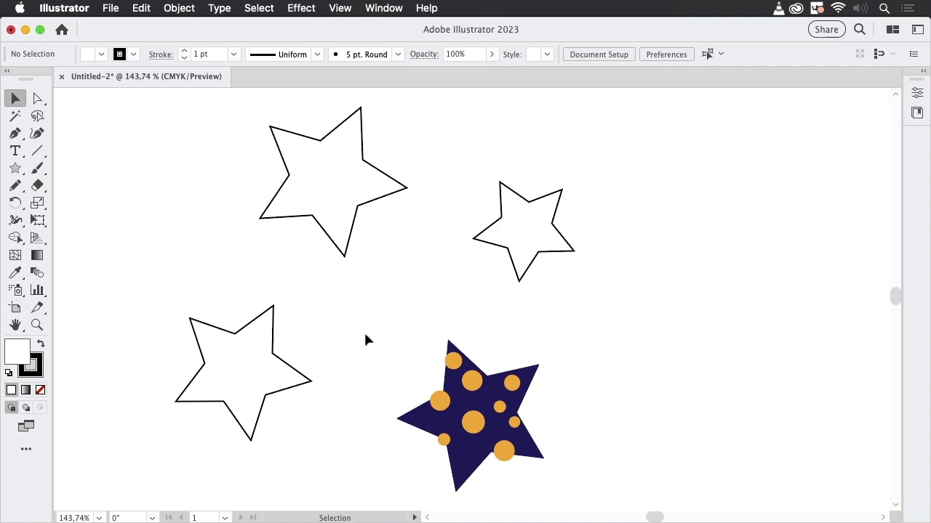
# - Bring the navy star in front of its orange circles
pyautogui.click(536, 374)
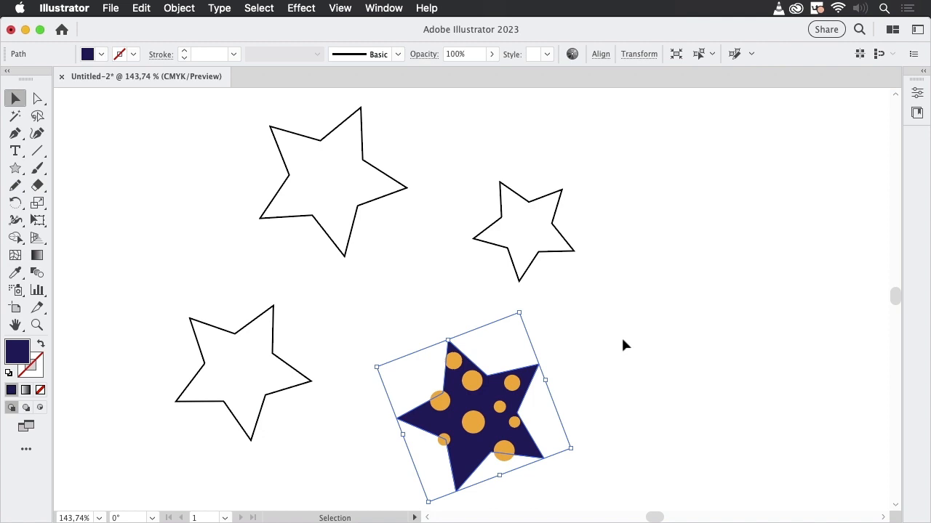
pyautogui.rightClick(535, 379)
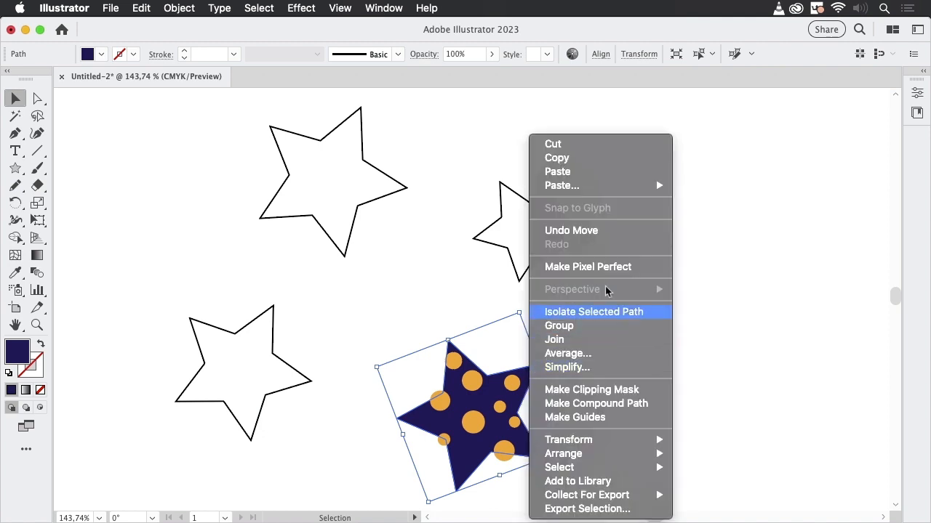
pyautogui.moveTo(624, 457)
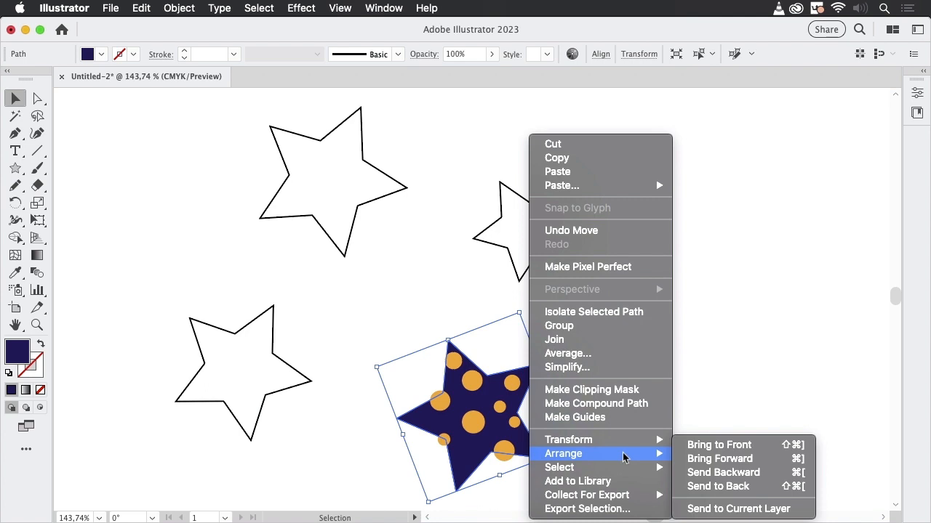
pyautogui.click(716, 445)
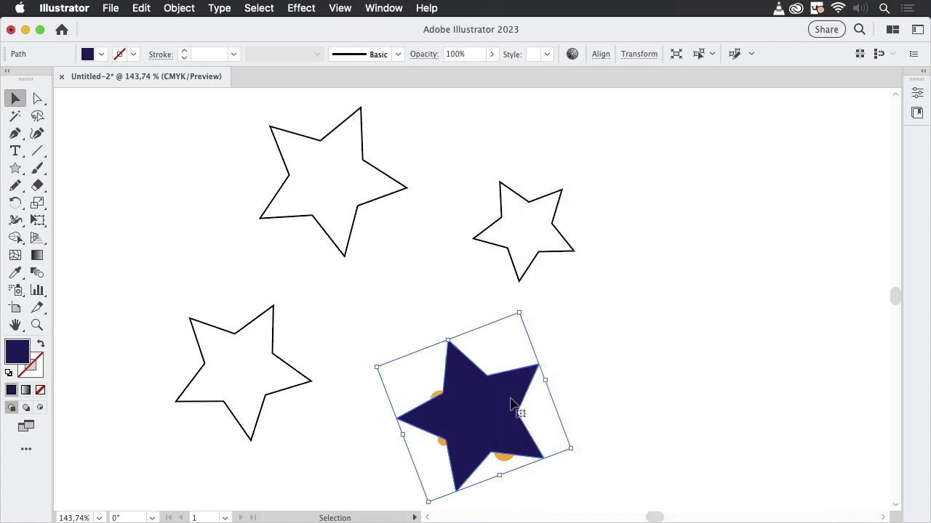
# - Make a clipping mask from the navy star and all of its orange circles
pyautogui.press('super+shift+g')
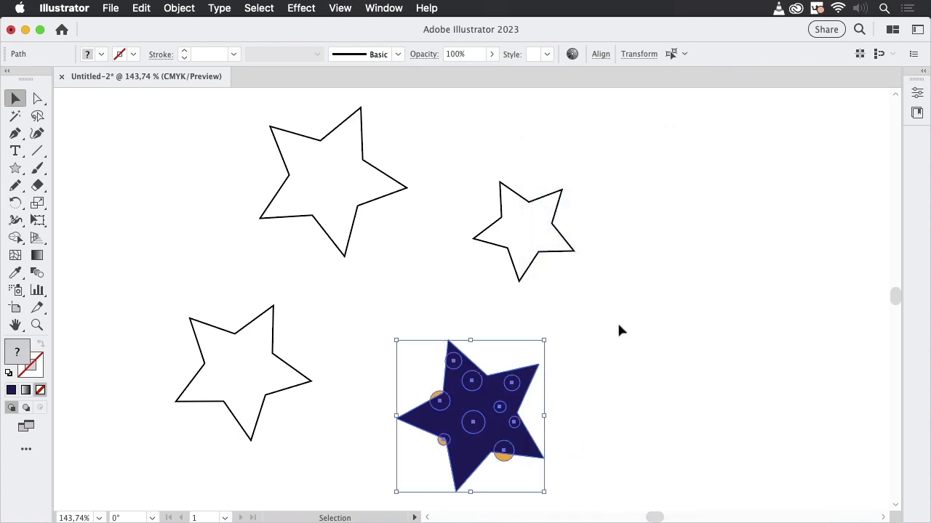
pyautogui.click(190, 8)
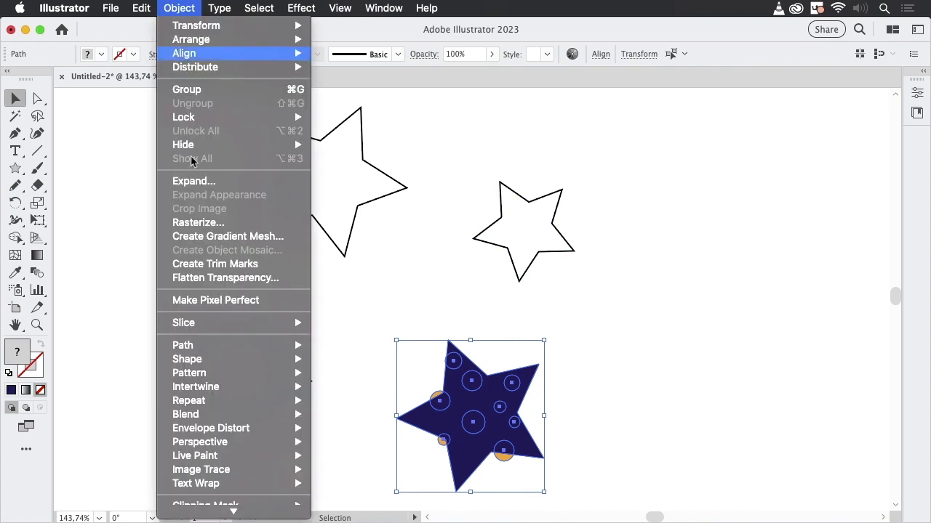
pyautogui.moveTo(235, 449)
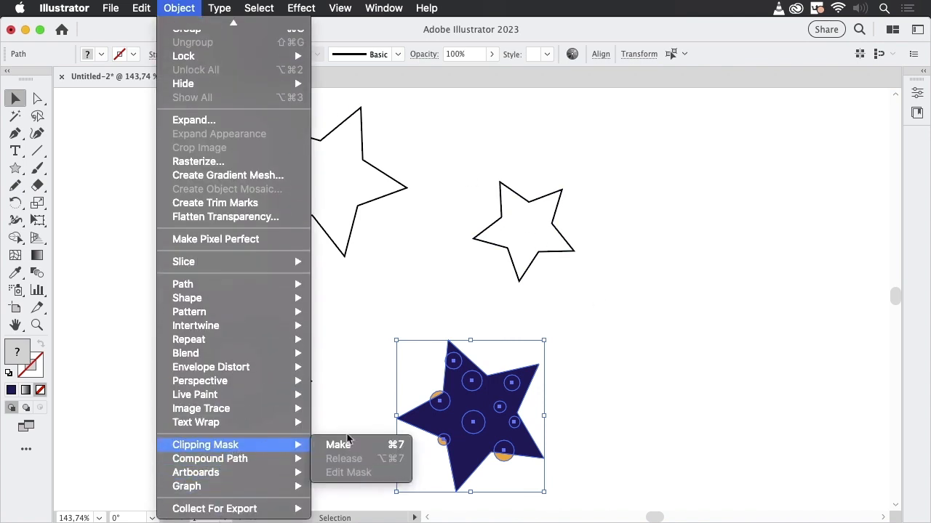
pyautogui.click(353, 444)
pyautogui.click(619, 405)
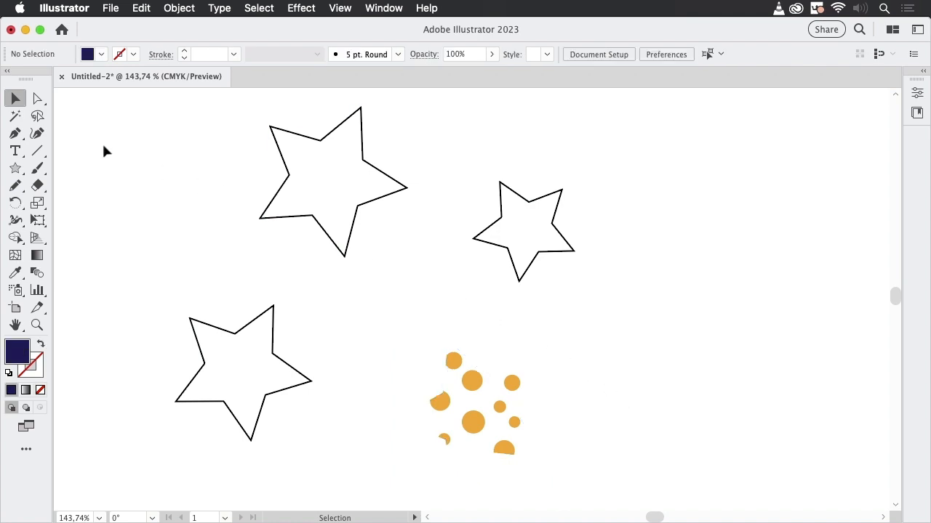
# - Directly select the star-shaped clipping path and fill it with the dark navy swatch, then close the swatches
pyautogui.click(37, 98)
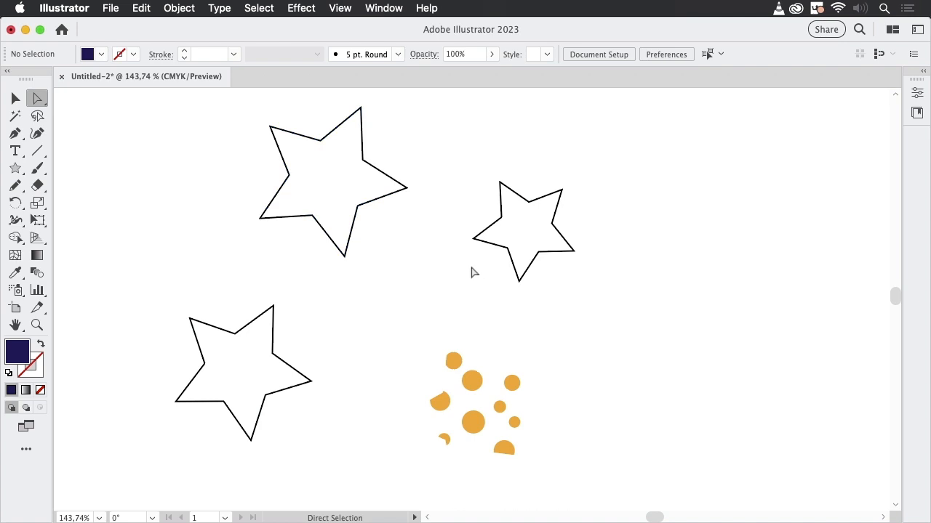
pyautogui.click(538, 374)
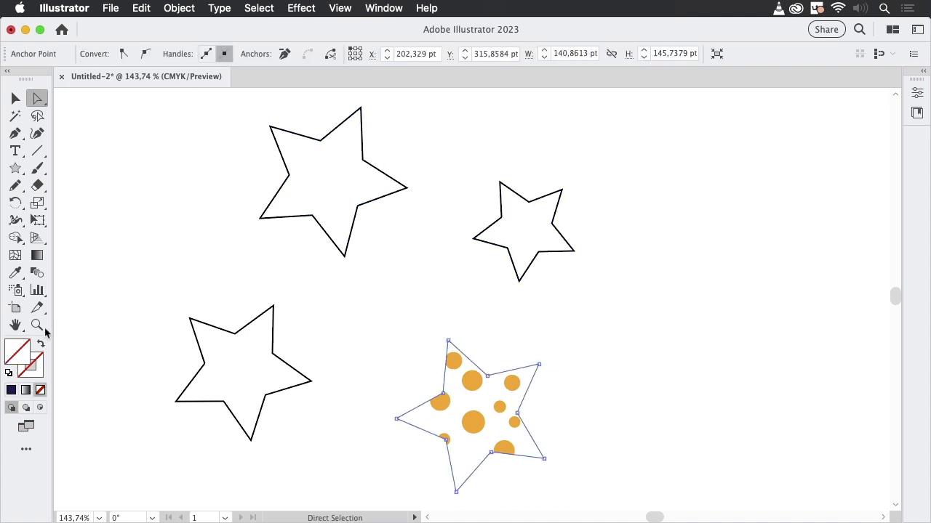
pyautogui.click(396, 10)
pyautogui.scroll(-4, 467, 489)
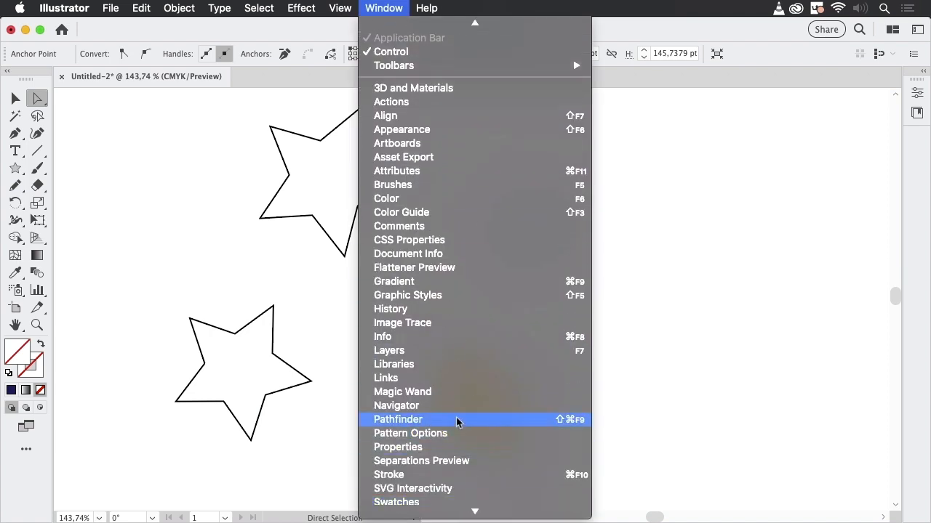
pyautogui.scroll(-5, 447, 444)
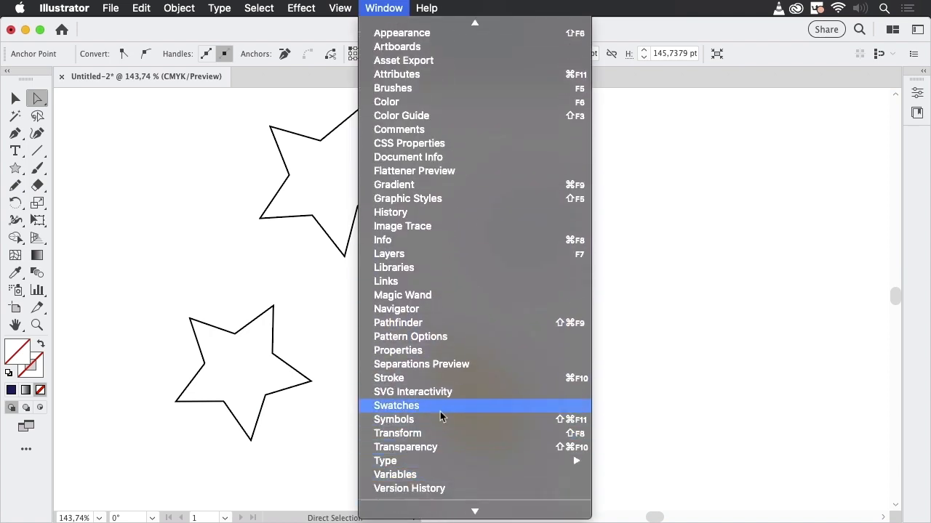
pyautogui.click(533, 411)
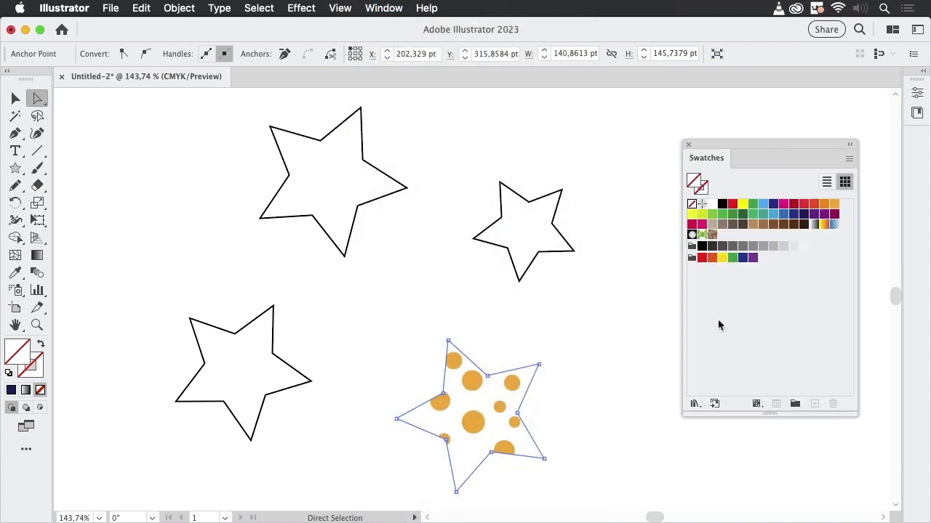
pyautogui.click(804, 214)
pyautogui.click(656, 247)
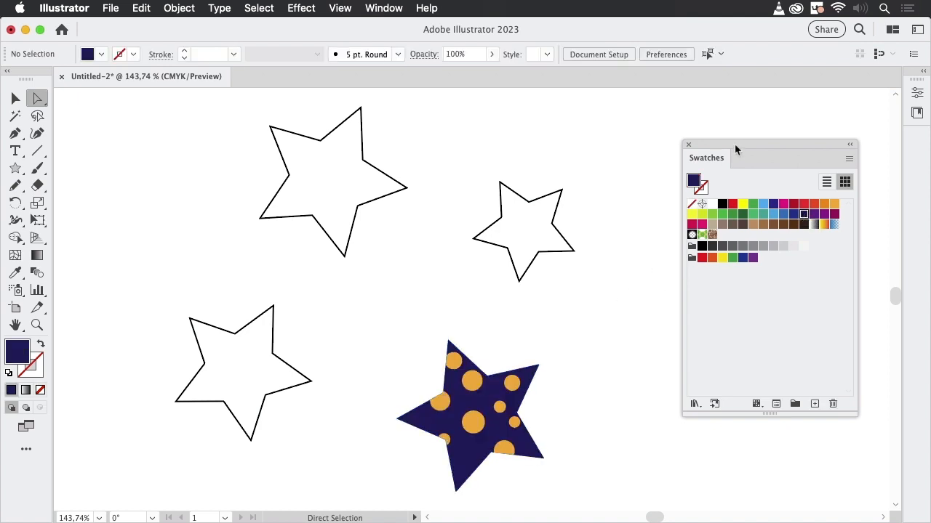
pyautogui.moveTo(713, 151); pyautogui.dragTo(704, 197)
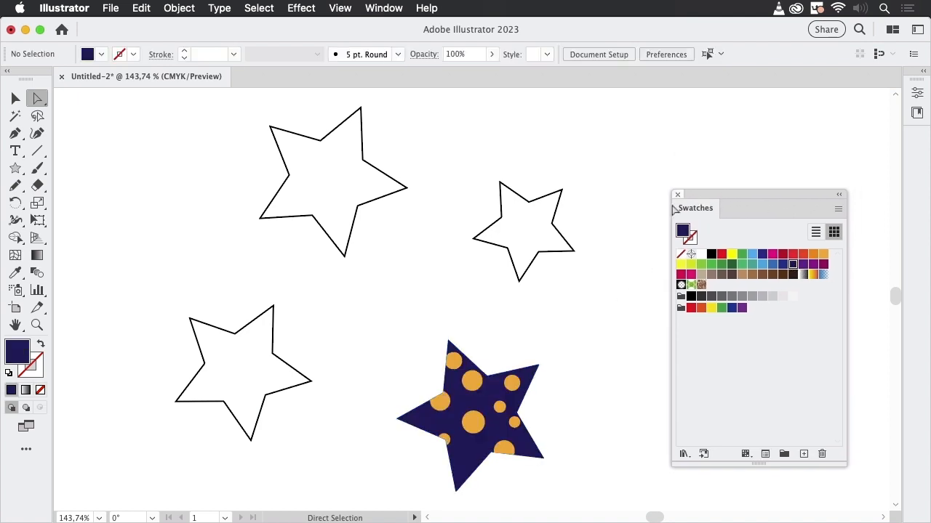
pyautogui.click(679, 194)
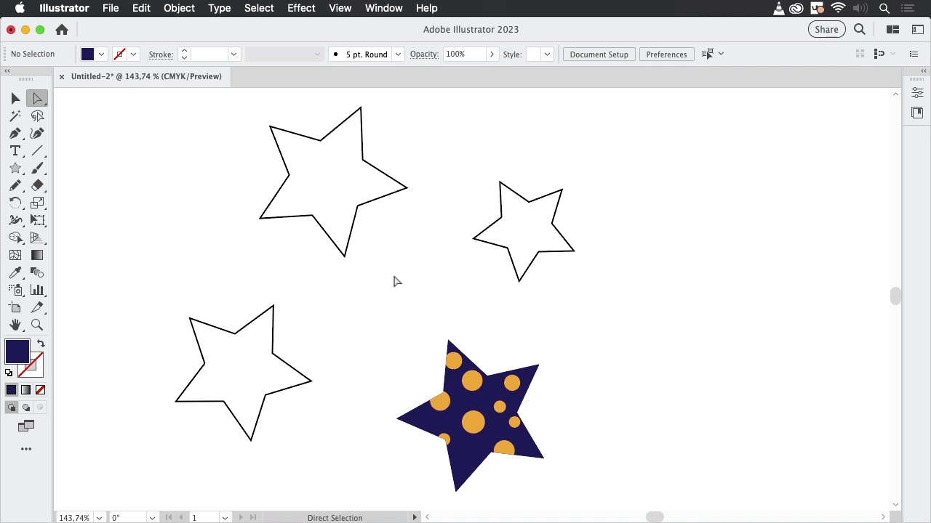
# - Select the dotted star and examine the contents of its clip group in the layer structure of Layer 1
pyautogui.click(16, 100)
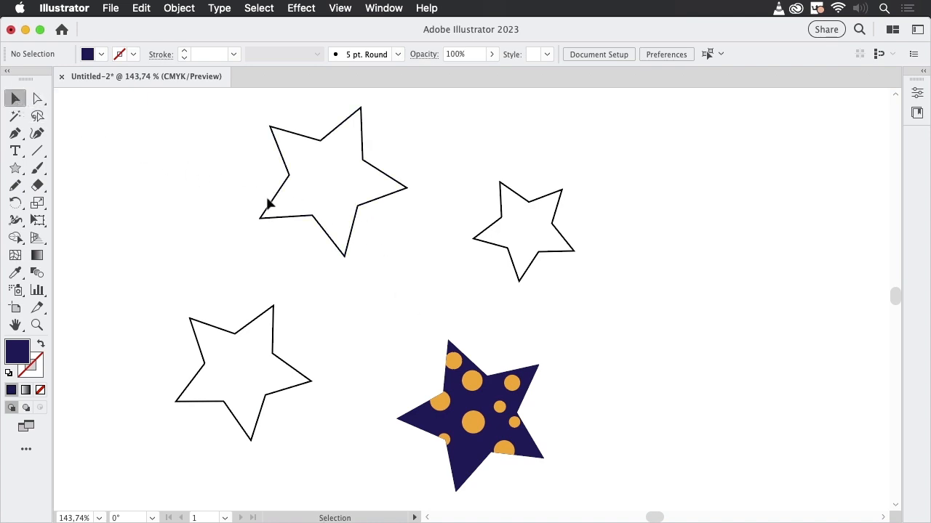
pyautogui.click(535, 381)
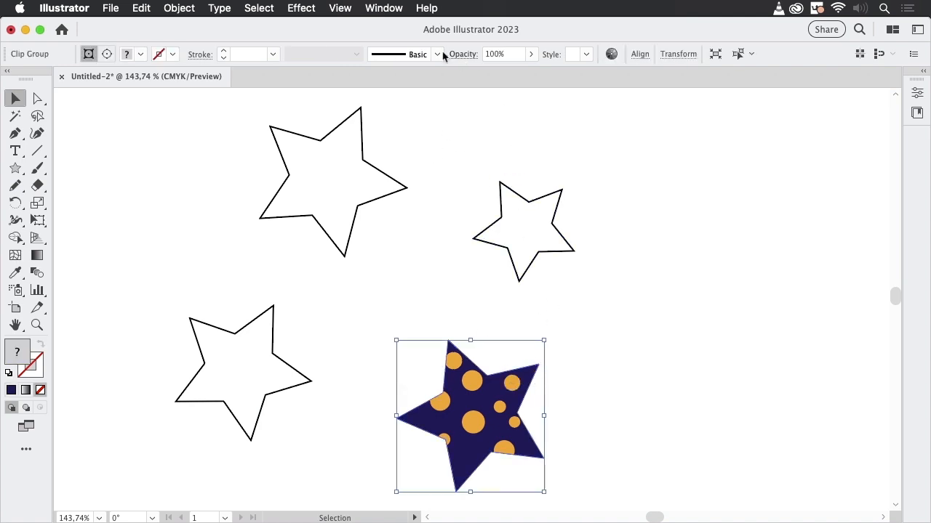
pyautogui.click(384, 8)
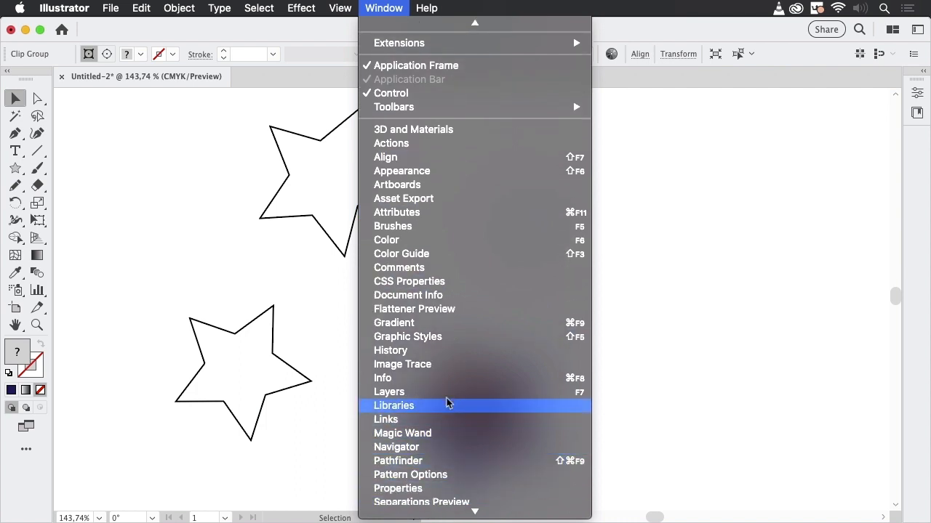
pyautogui.click(454, 390)
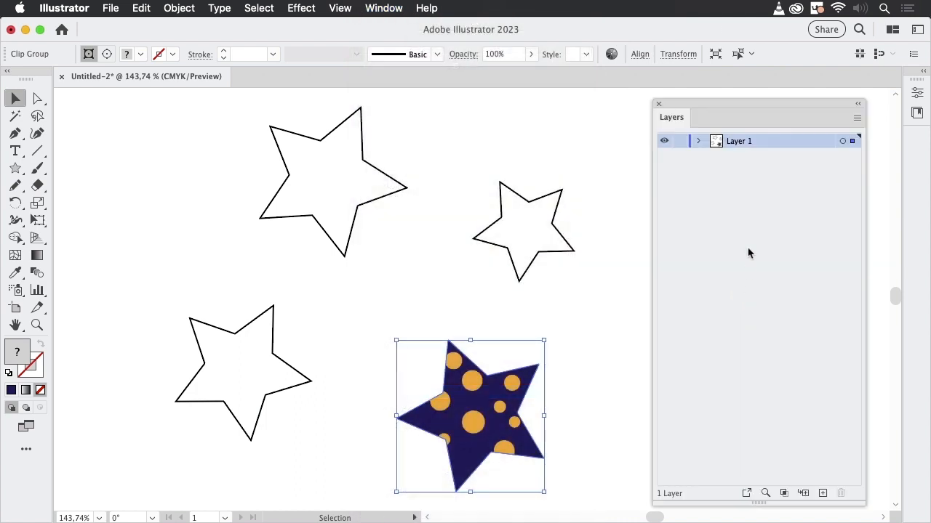
pyautogui.click(698, 141)
pyautogui.click(716, 157)
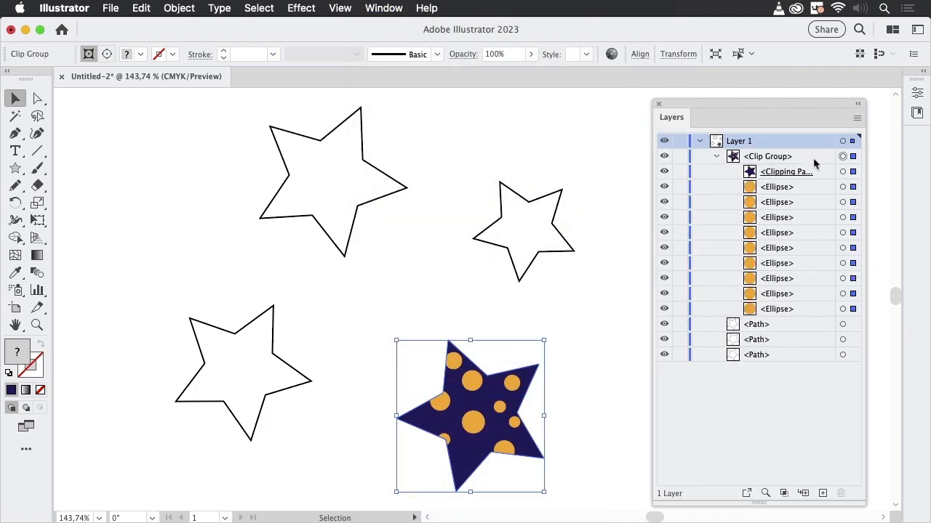
pyautogui.click(716, 157)
# - Move the layer list aside, shorten it to fit its entries and deselect the dotted star
pyautogui.moveTo(758, 104); pyautogui.dragTo(773, 102)
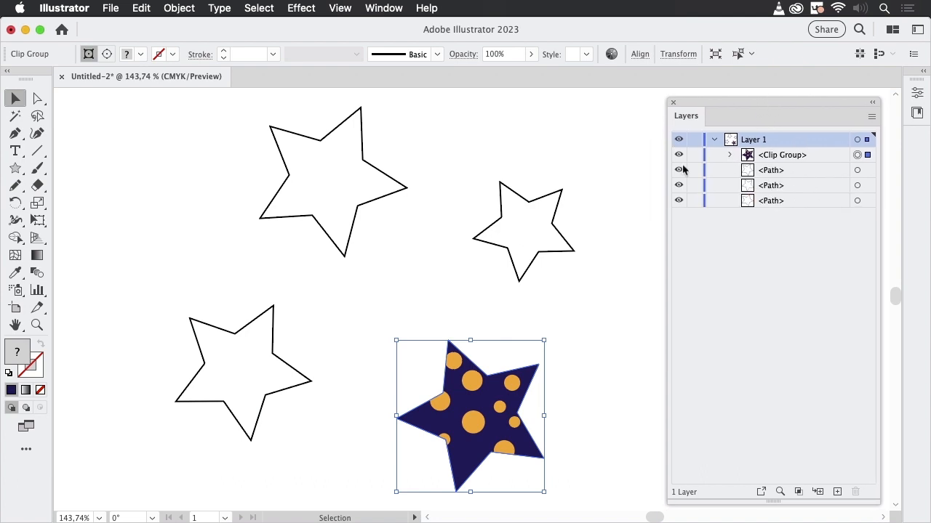
pyautogui.moveTo(776, 511); pyautogui.dragTo(775, 288)
pyautogui.click(748, 409)
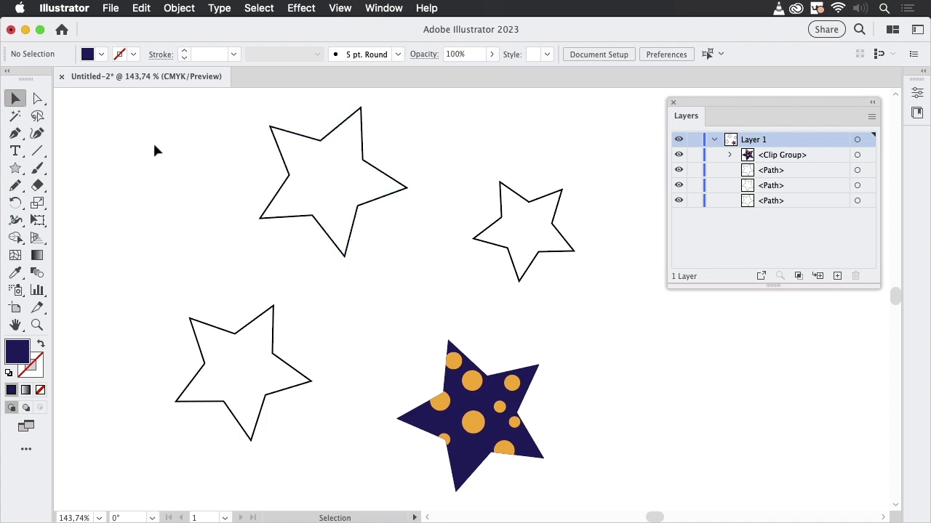
# - Fill the large upper outlined star with dark navy and set its stroke to none
pyautogui.click(16, 168)
pyautogui.moveTo(18, 170); pyautogui.dragTo(75, 200)
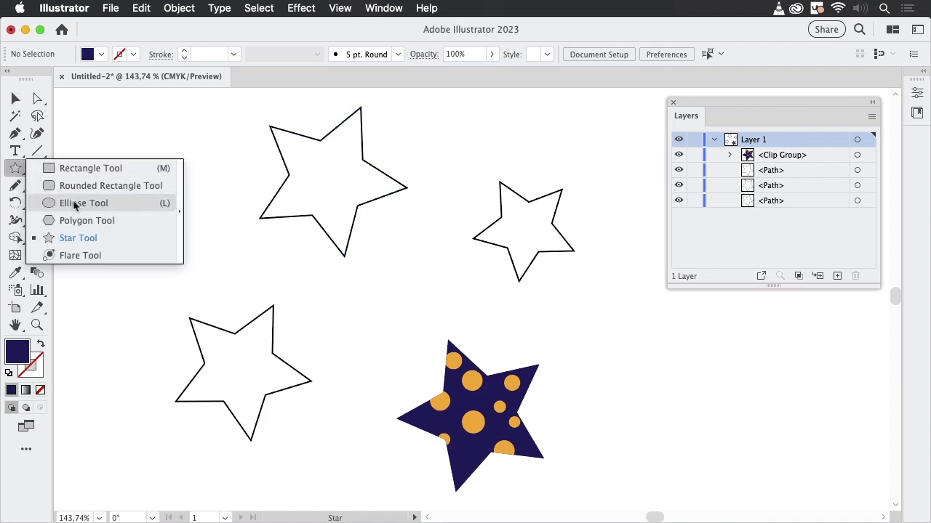
pyautogui.click(17, 99)
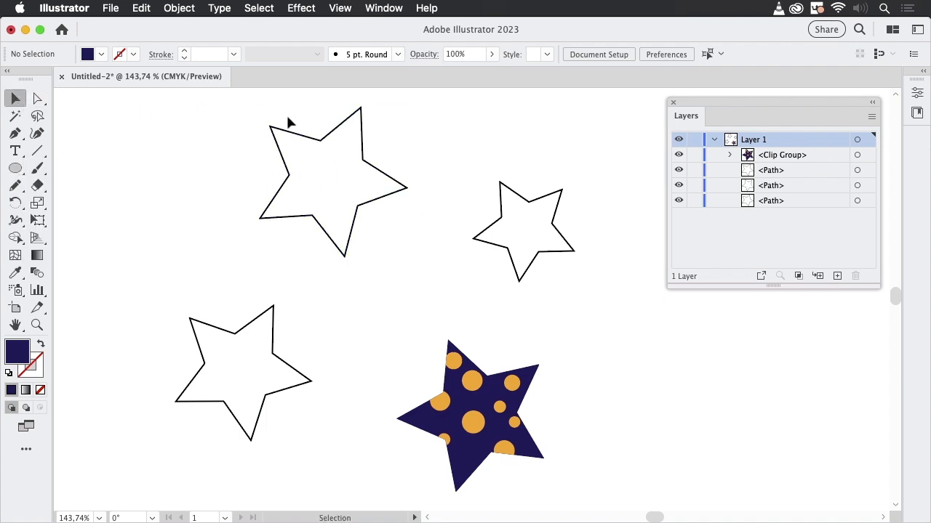
pyautogui.click(366, 195)
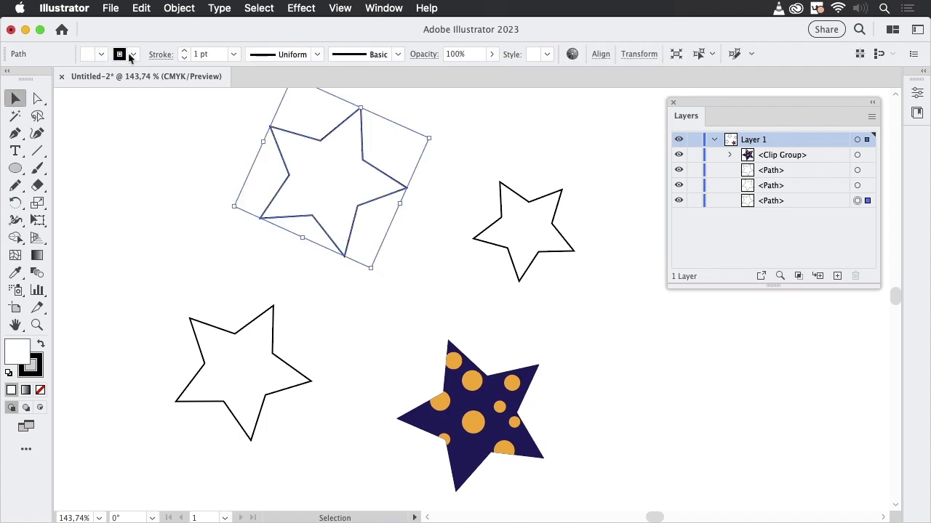
pyautogui.click(102, 55)
pyautogui.click(131, 90)
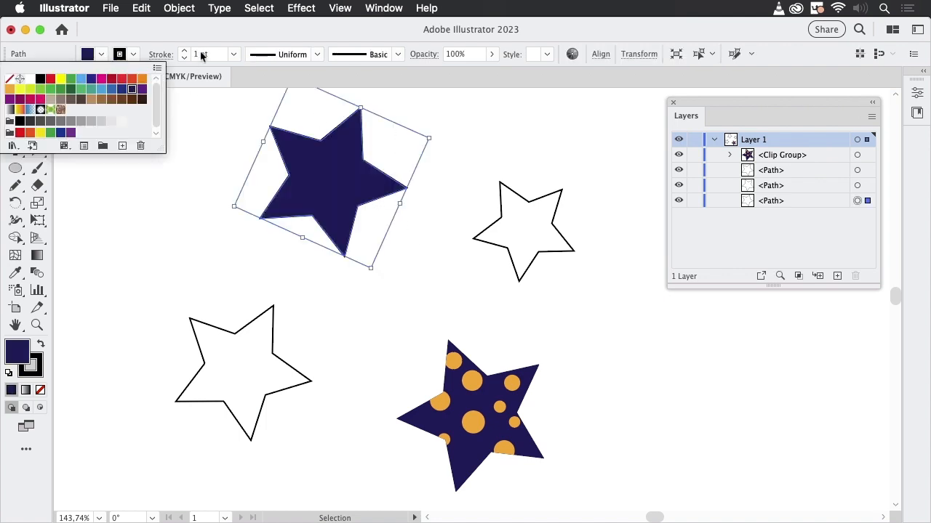
pyautogui.click(133, 54)
pyautogui.click(9, 77)
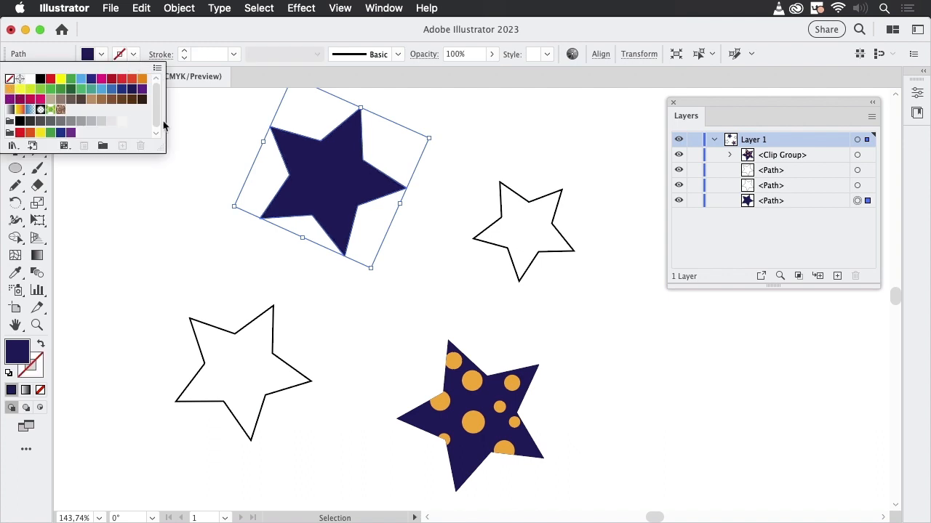
pyautogui.click(172, 208)
# - Draw a small circle in the navy upper star's upper-left arm and sample the orange dot colour for it
pyautogui.click(15, 168)
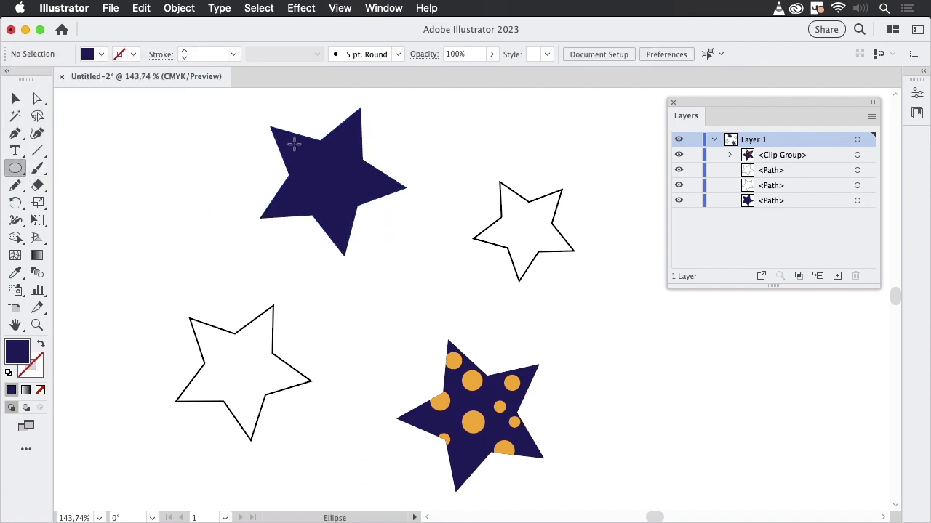
pyautogui.moveTo(291, 143); pyautogui.dragTo(309, 156)
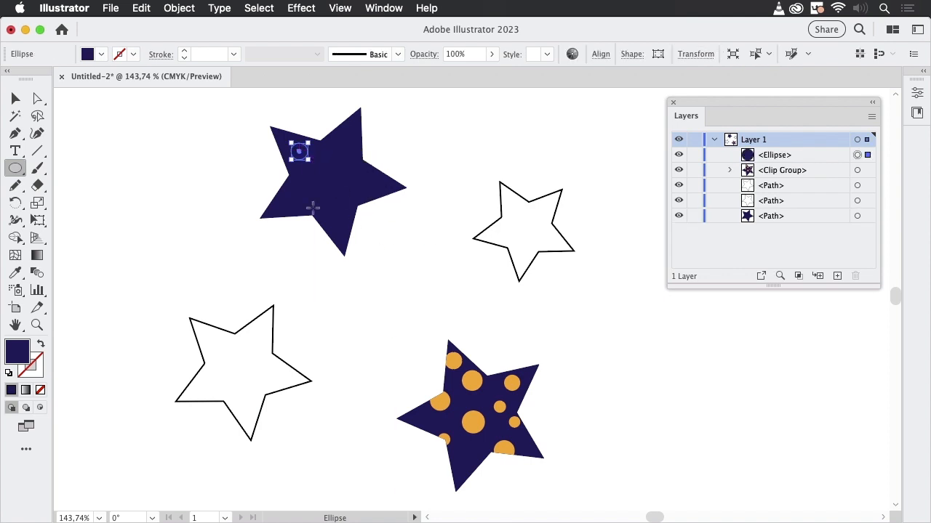
pyautogui.click(16, 273)
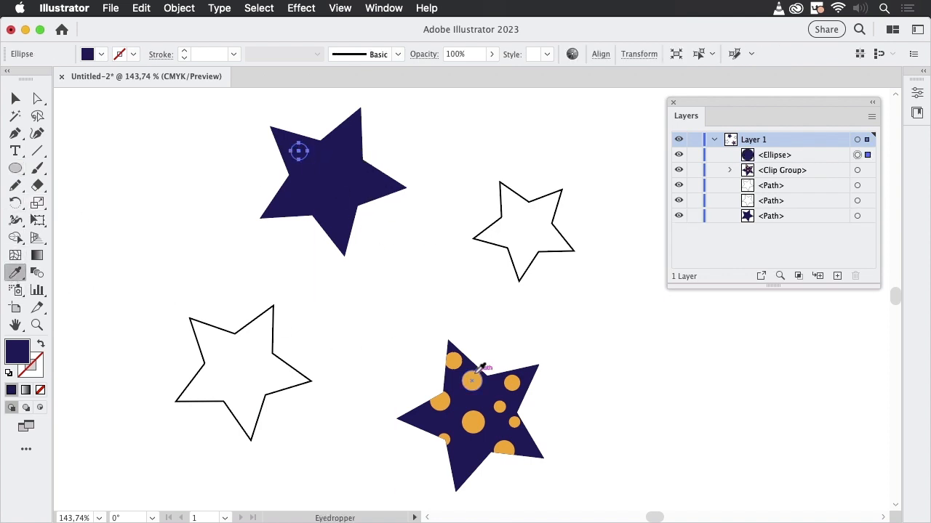
pyautogui.click(455, 356)
# - Draw seven more orange circles of varied sizes across the upper star, some extending past its edges, and deselect
pyautogui.click(17, 168)
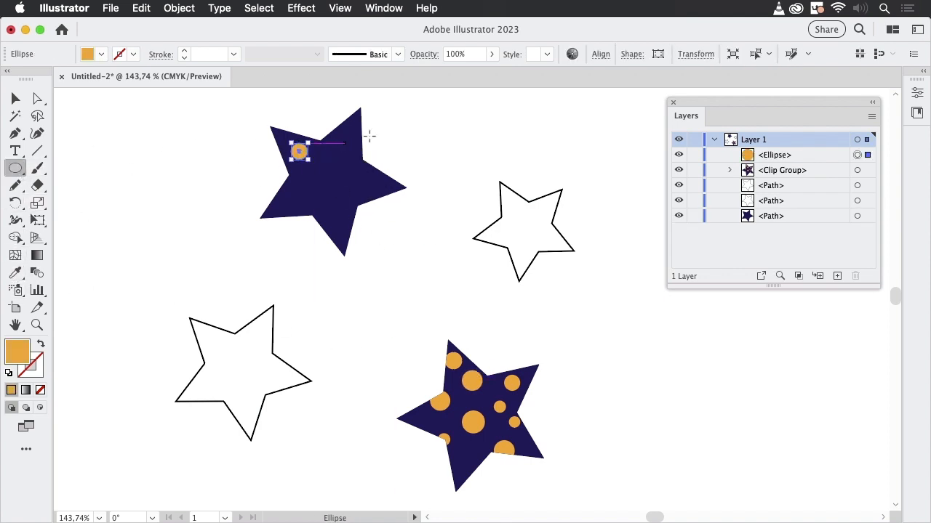
pyautogui.moveTo(344, 128)
pyautogui.mouseDown()
pyautogui.moveTo(368, 151)
pyautogui.moveTo(372, 197)
pyautogui.mouseUp()
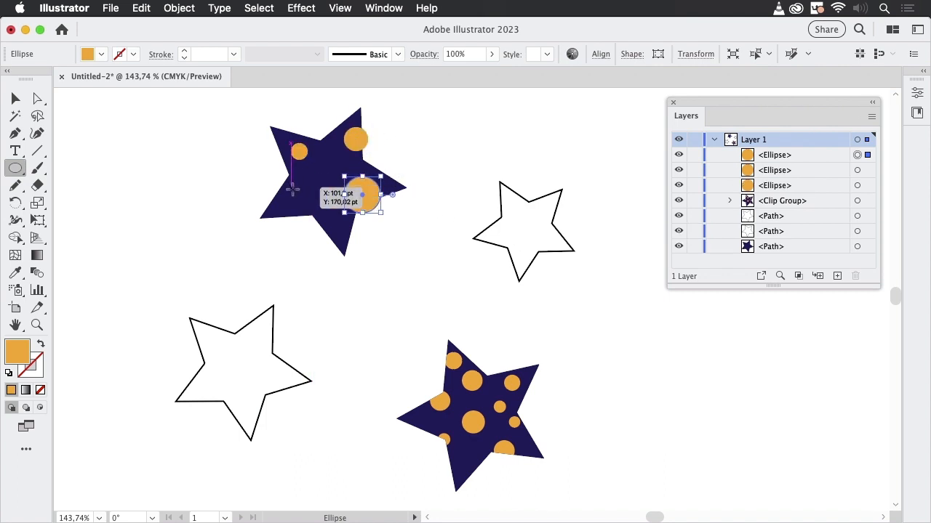
pyautogui.moveTo(290, 187); pyautogui.dragTo(330, 225)
pyautogui.moveTo(314, 161); pyautogui.dragTo(344, 189)
pyautogui.moveTo(259, 179); pyautogui.dragTo(290, 208)
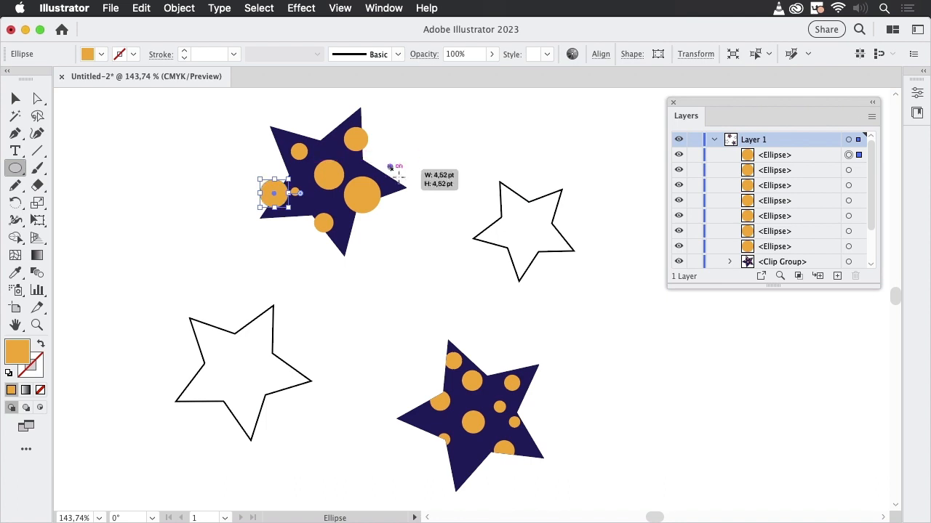
pyautogui.moveTo(387, 164); pyautogui.dragTo(411, 188)
pyautogui.press('v')
pyautogui.click(212, 120)
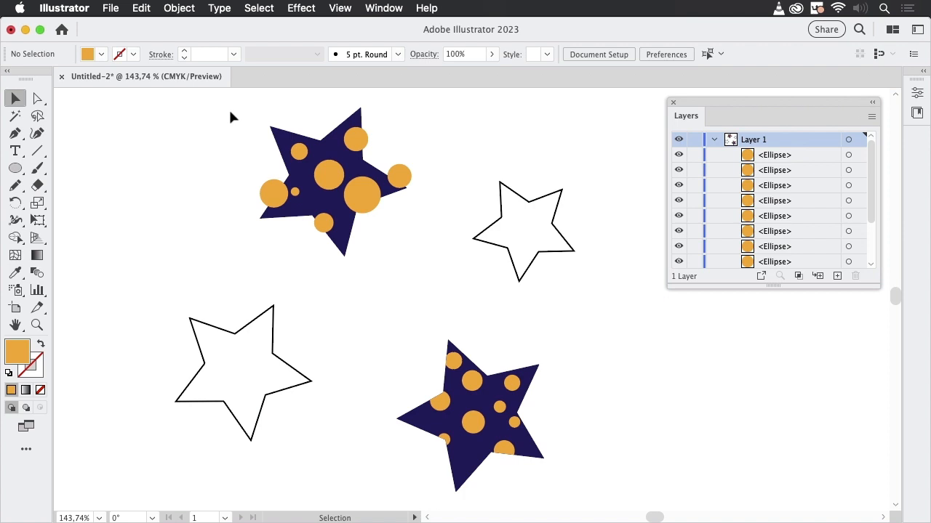
# - Select all the orange circles over the navy upper star, leaving the star itself out of the selection, and cut them
pyautogui.click(148, 8)
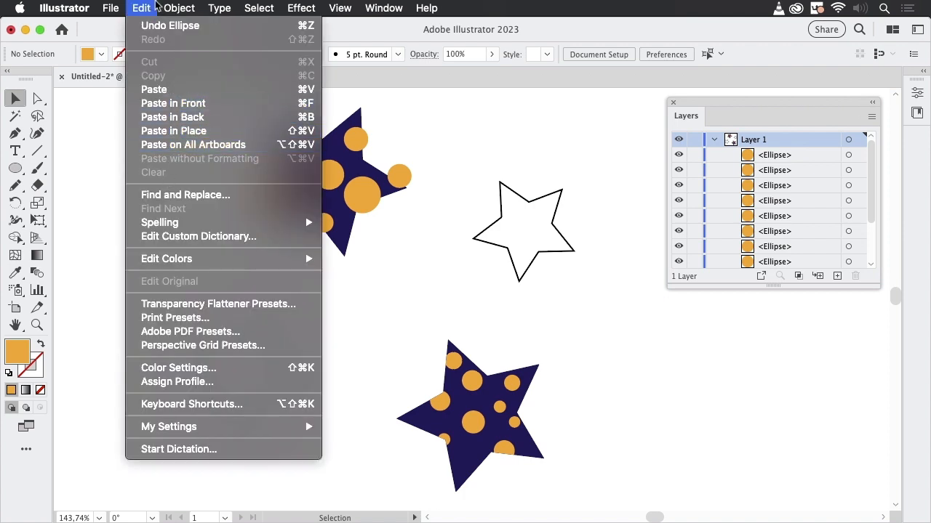
pyautogui.click(144, 8)
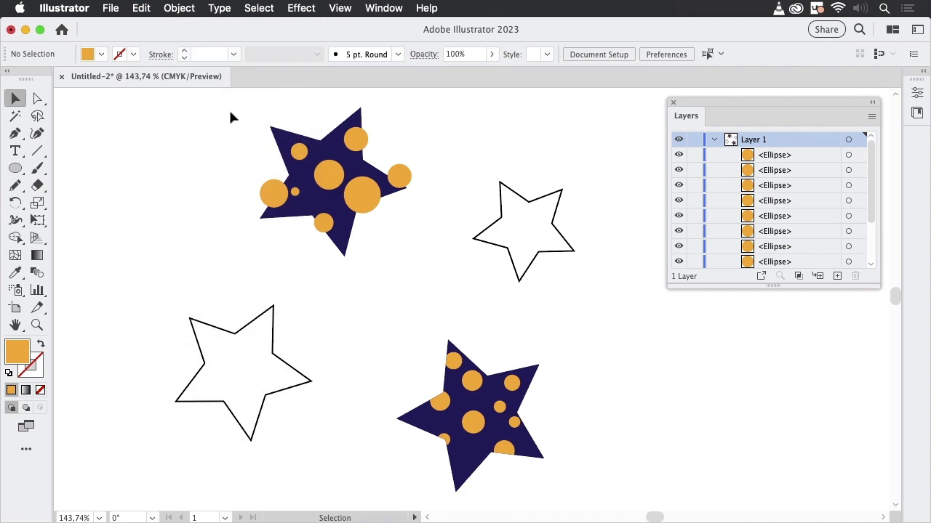
pyautogui.moveTo(230, 114); pyautogui.dragTo(433, 256)
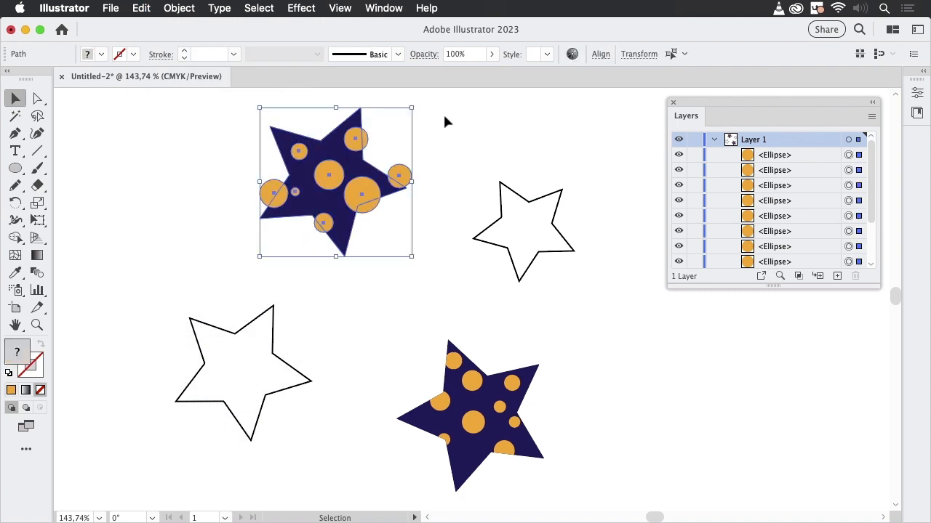
pyautogui.keyDown('shift'); pyautogui.click(363, 117); pyautogui.keyUp('shift')
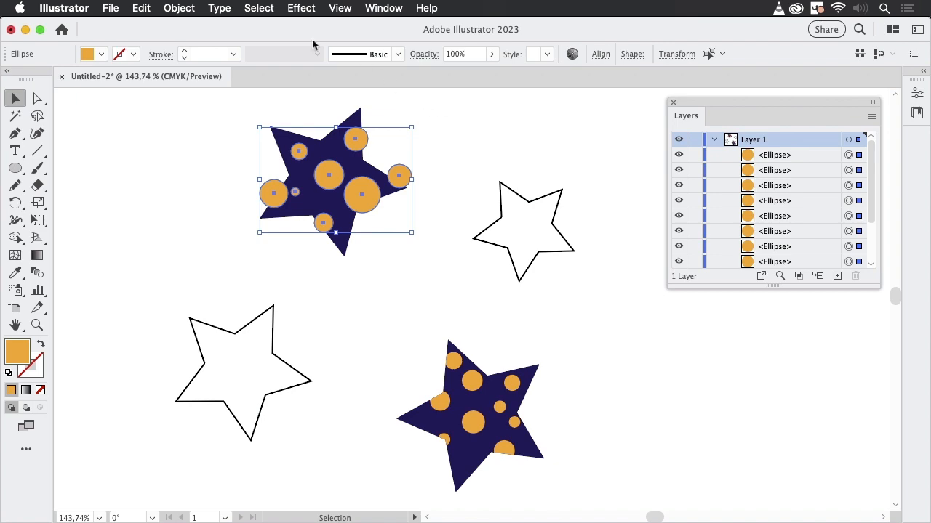
pyautogui.click(143, 9)
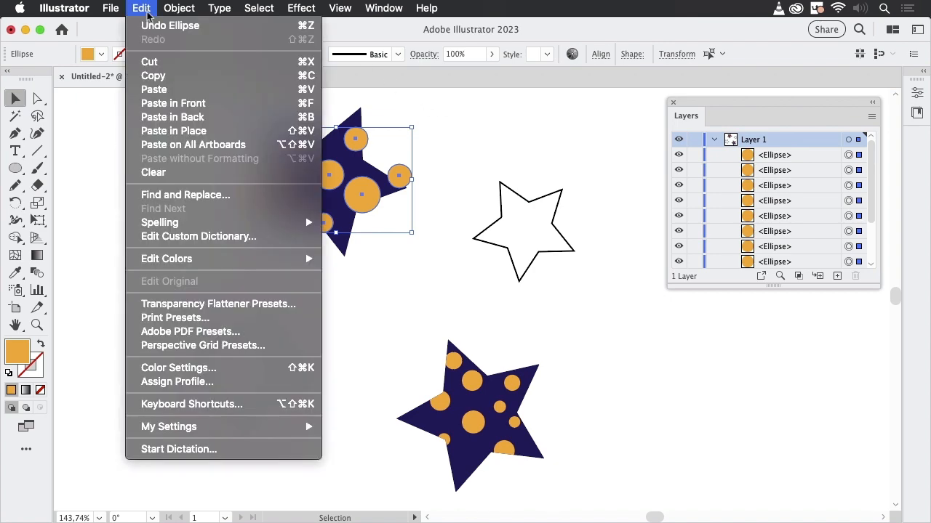
pyautogui.click(149, 62)
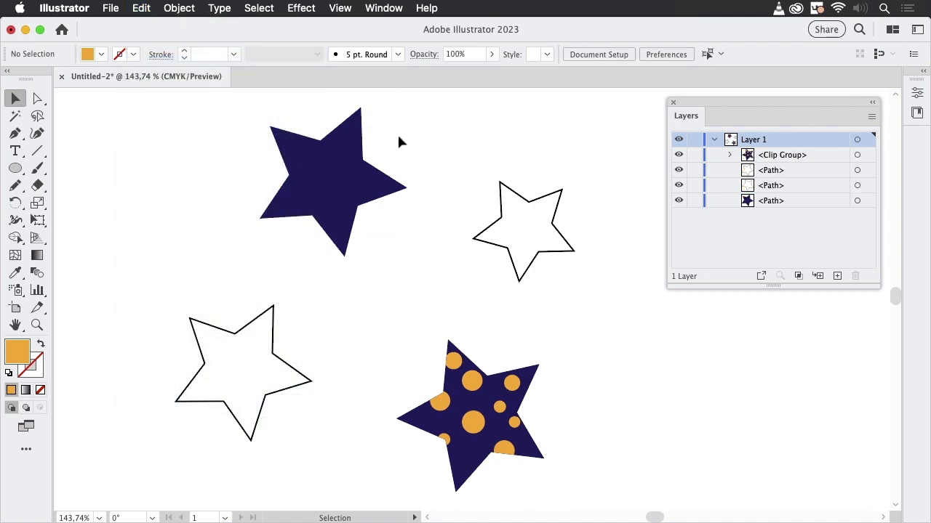
# - Paste the cut circles in place inside the navy upper star using Draw Inside, and return to normal drawing mode
pyautogui.click(339, 164)
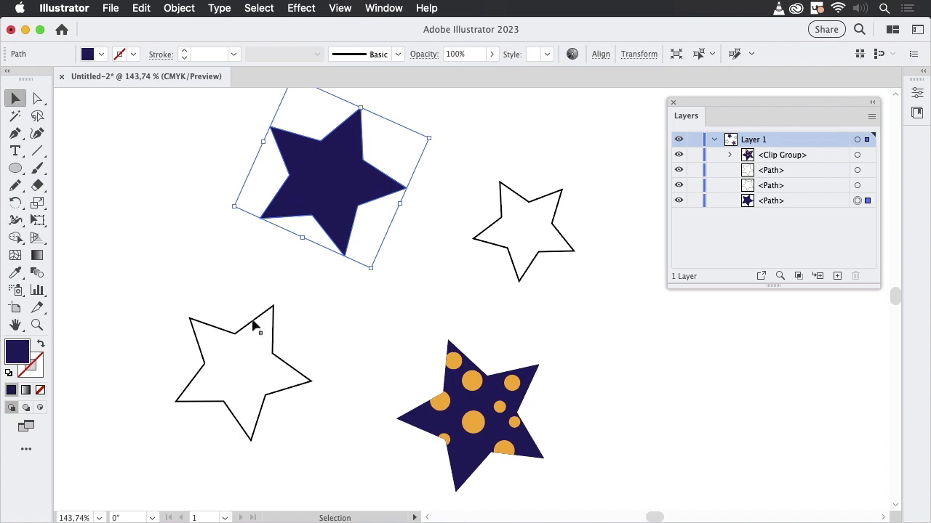
pyautogui.click(41, 408)
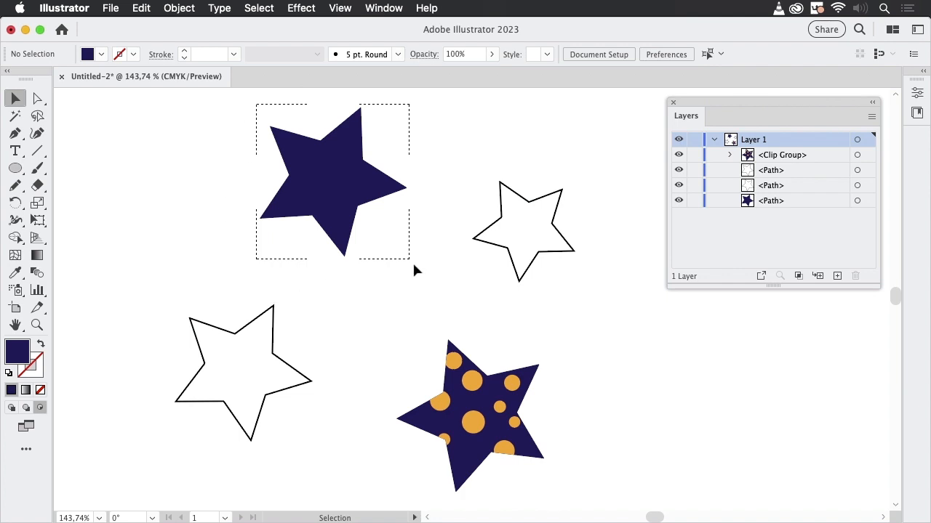
pyautogui.click(147, 10)
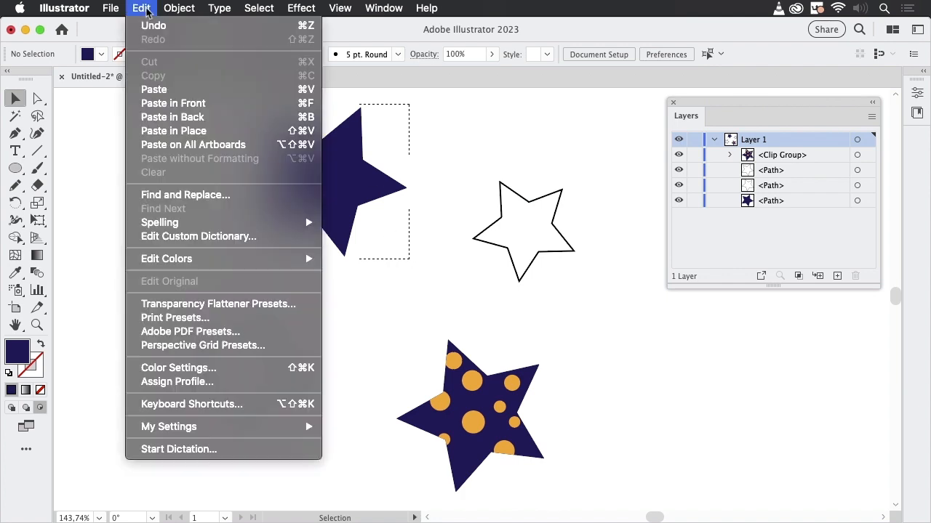
pyautogui.click(192, 135)
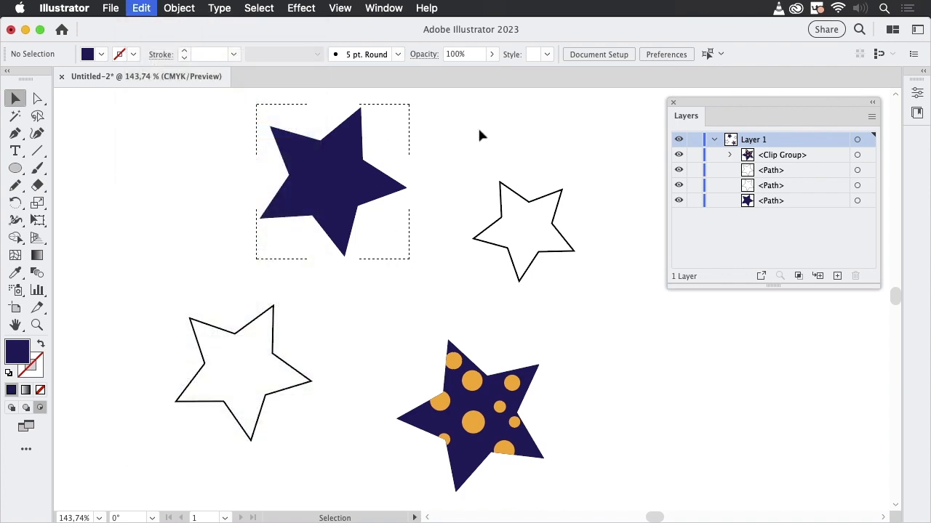
pyautogui.click(471, 142)
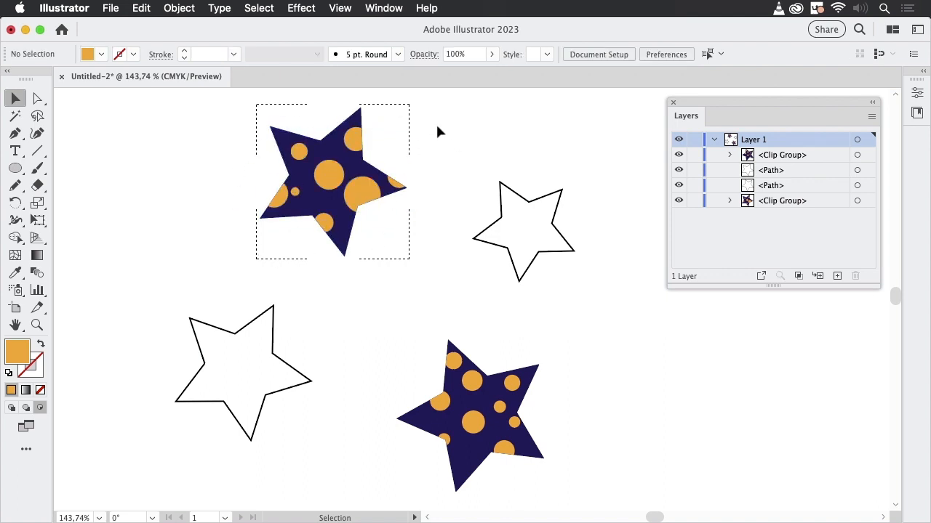
pyautogui.hotkey('shift', 'd')
# - Examine the contents of the upper star's clip group in an enlarged layer list, then collapse it and deselect
pyautogui.click(393, 190)
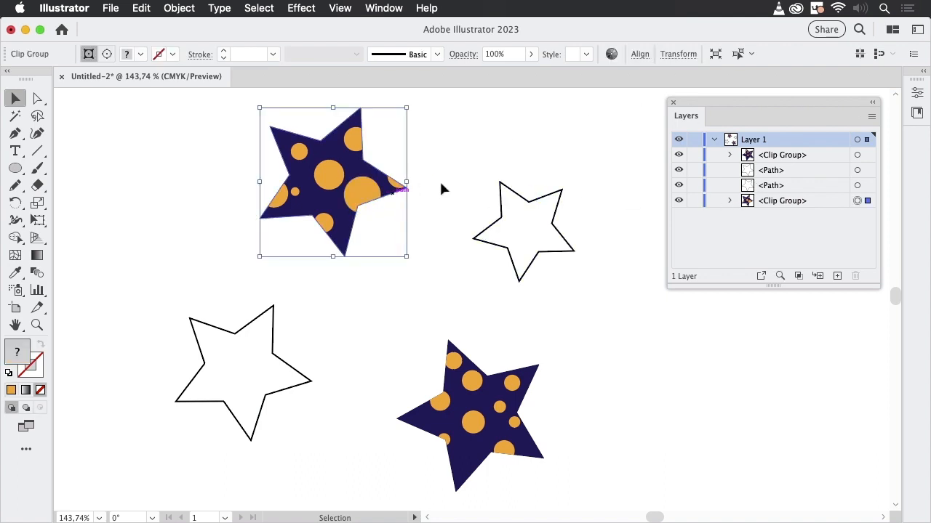
pyautogui.click(730, 200)
pyautogui.moveTo(887, 288); pyautogui.dragTo(910, 429)
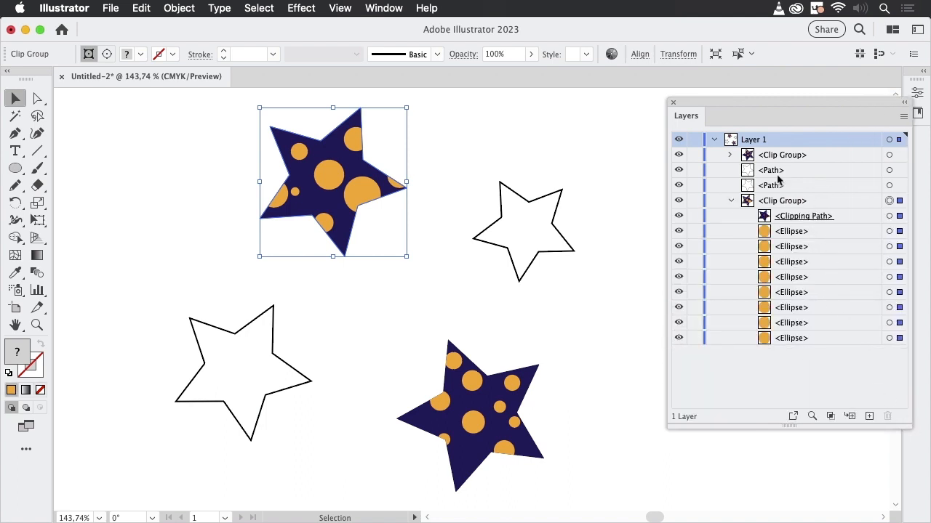
pyautogui.click(730, 156)
pyautogui.click(730, 154)
pyautogui.click(730, 200)
pyautogui.click(594, 187)
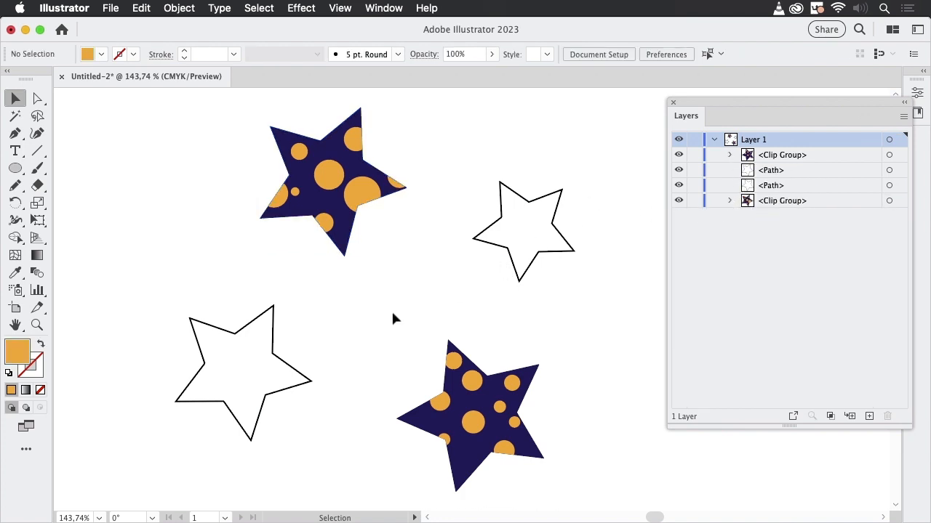
# - Fill the lower outlined star with the orange swatch and set its stroke to none
pyautogui.click(279, 361)
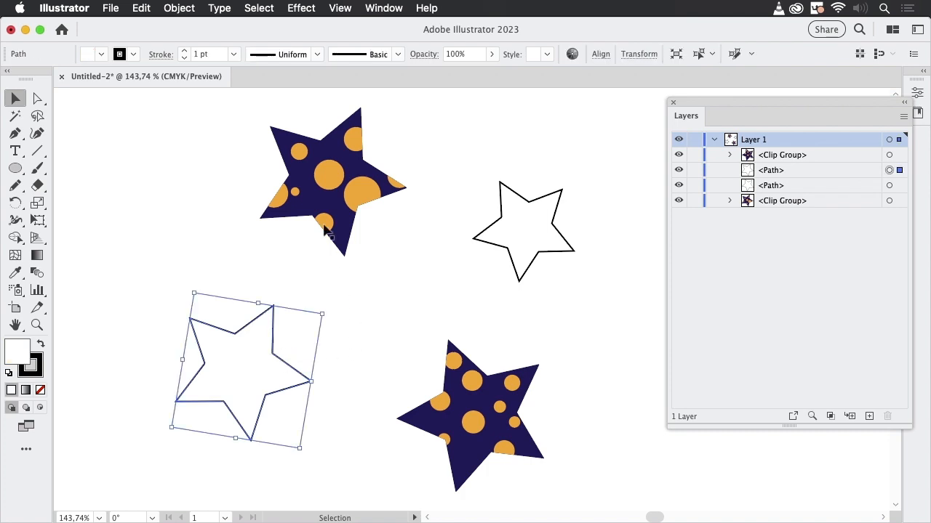
pyautogui.click(101, 54)
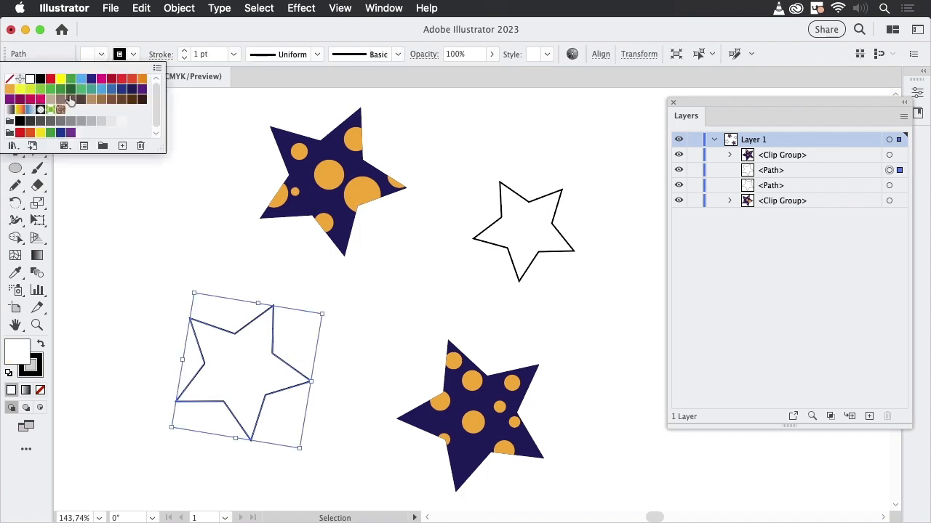
pyautogui.click(9, 89)
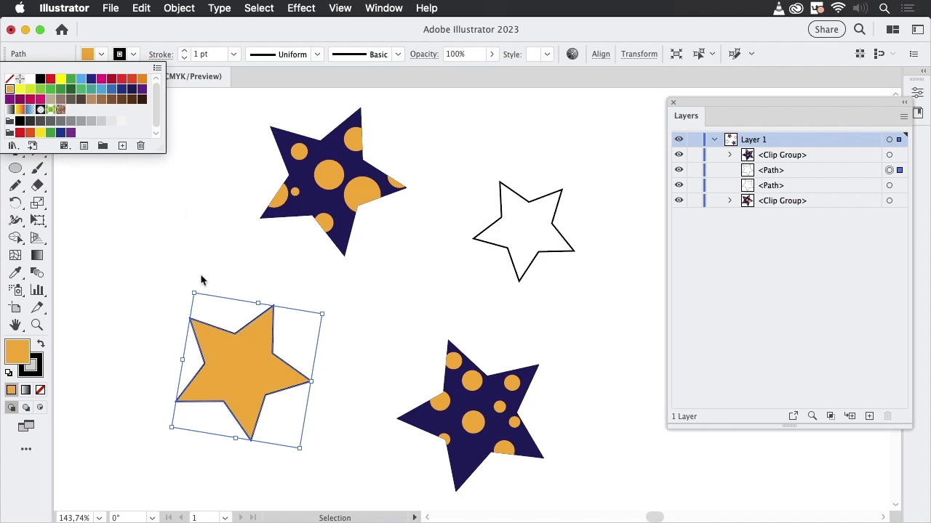
pyautogui.click(36, 375)
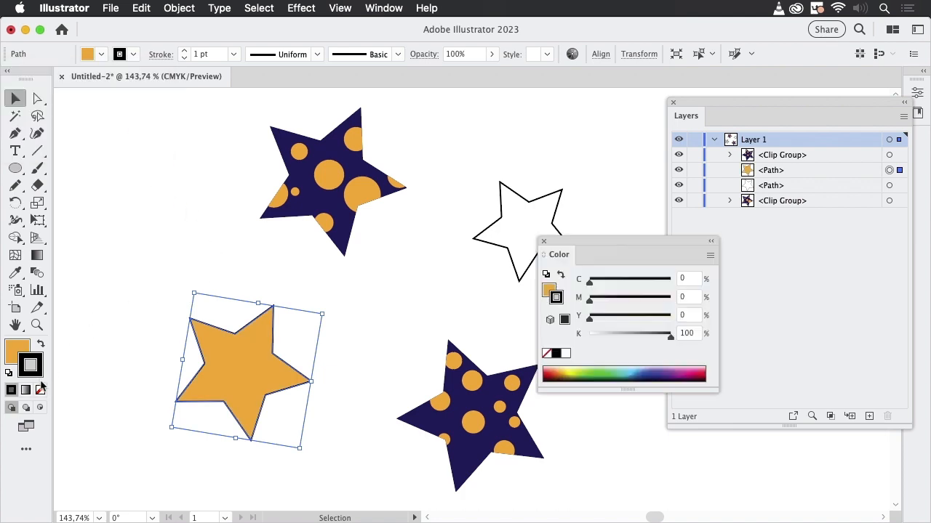
pyautogui.click(41, 389)
pyautogui.click(25, 349)
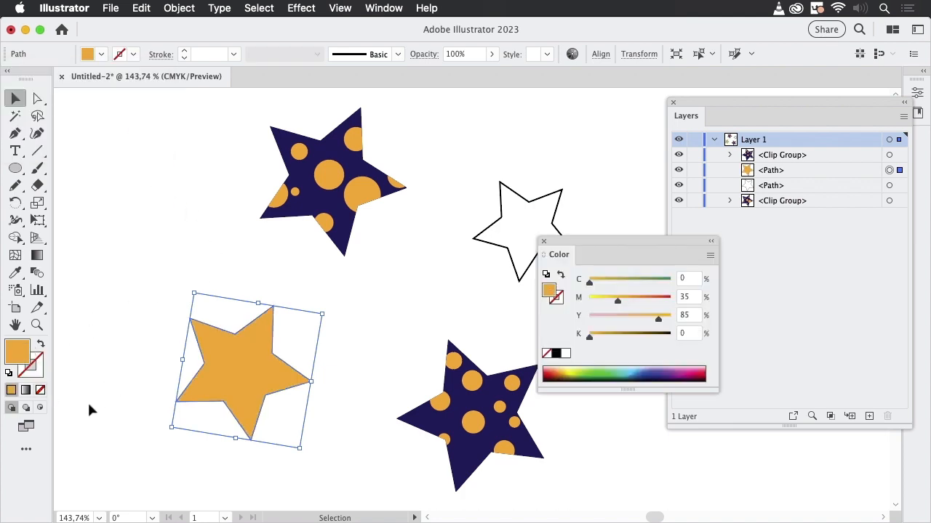
# - Paint a red zigzag across the orange star with the Paintbrush in Draw Inside mode, and return to normal drawing mode
pyautogui.click(40, 408)
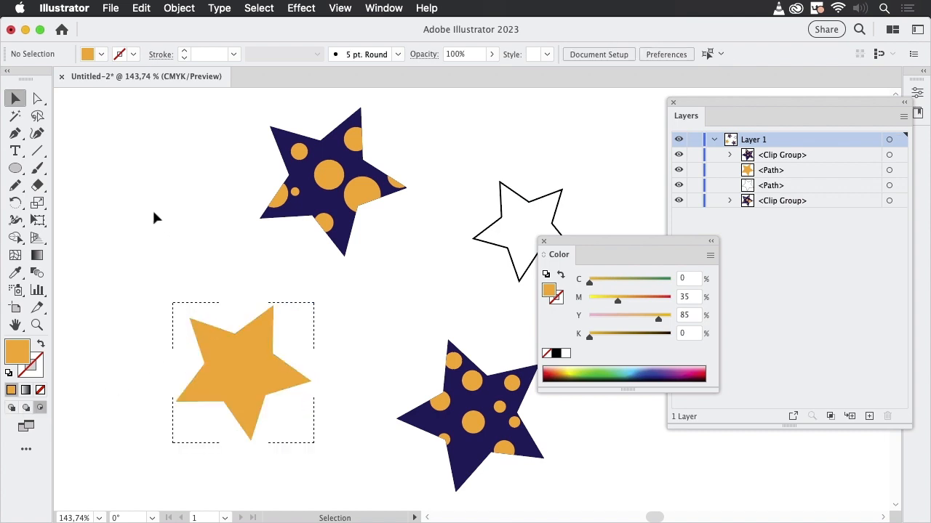
pyautogui.click(38, 168)
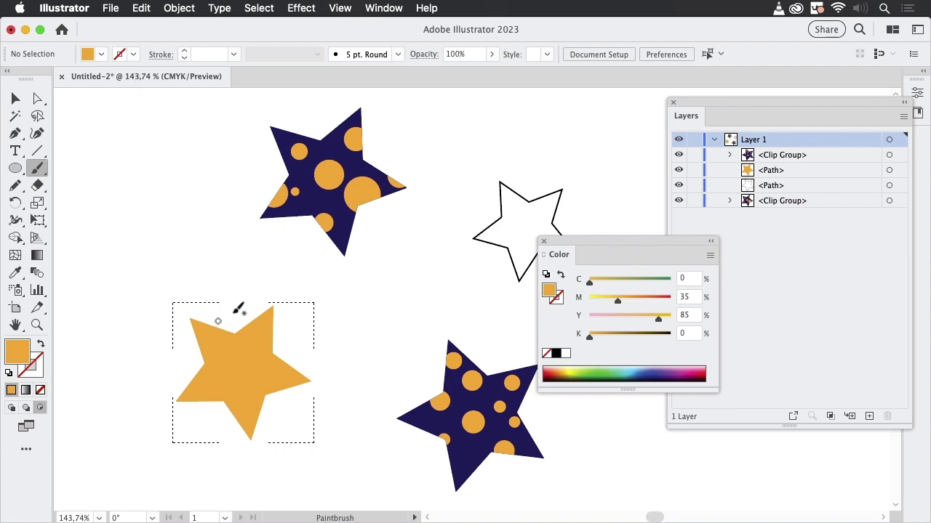
pyautogui.click(133, 55)
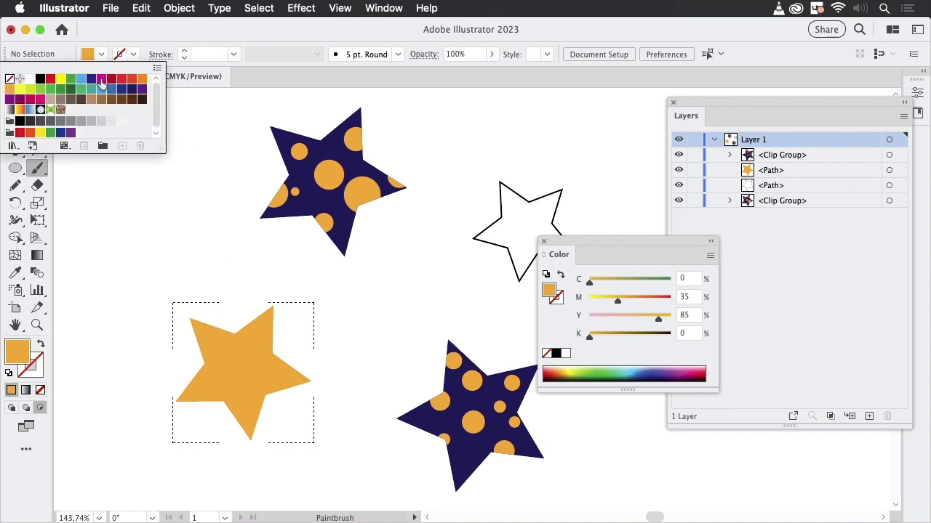
pyautogui.click(122, 79)
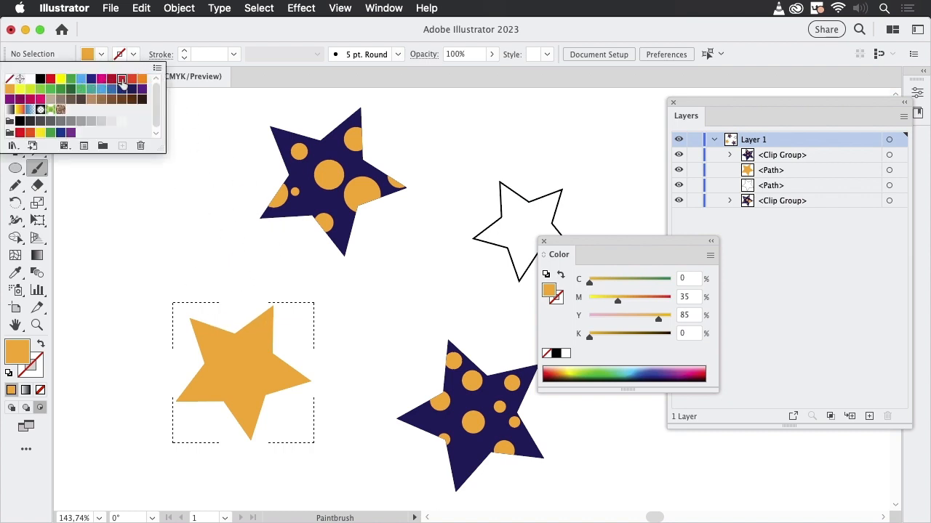
pyautogui.click(229, 318)
pyautogui.moveTo(235, 319)
pyautogui.mouseDown()
pyautogui.moveTo(170, 381)
pyautogui.moveTo(262, 332)
pyautogui.moveTo(211, 390)
pyautogui.moveTo(225, 415)
pyautogui.moveTo(315, 355)
pyautogui.moveTo(278, 428)
pyautogui.mouseUp()
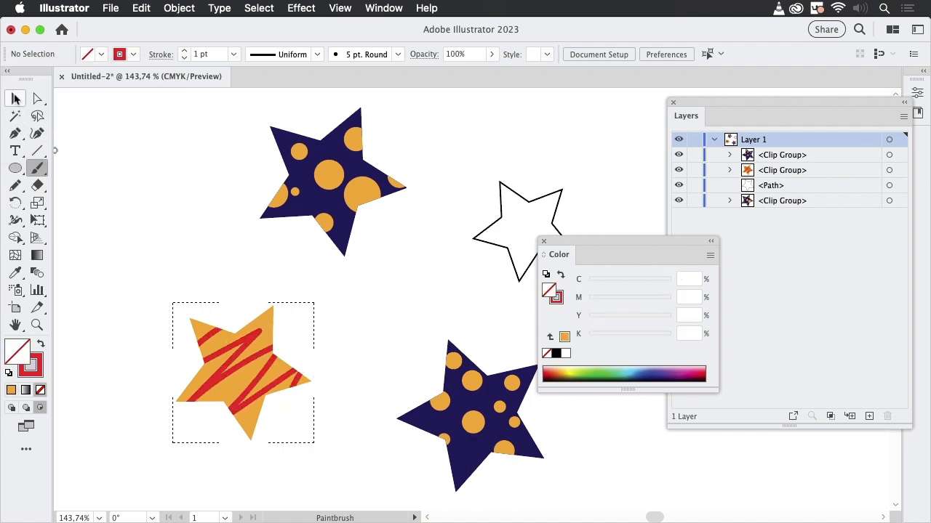
pyautogui.click(16, 99)
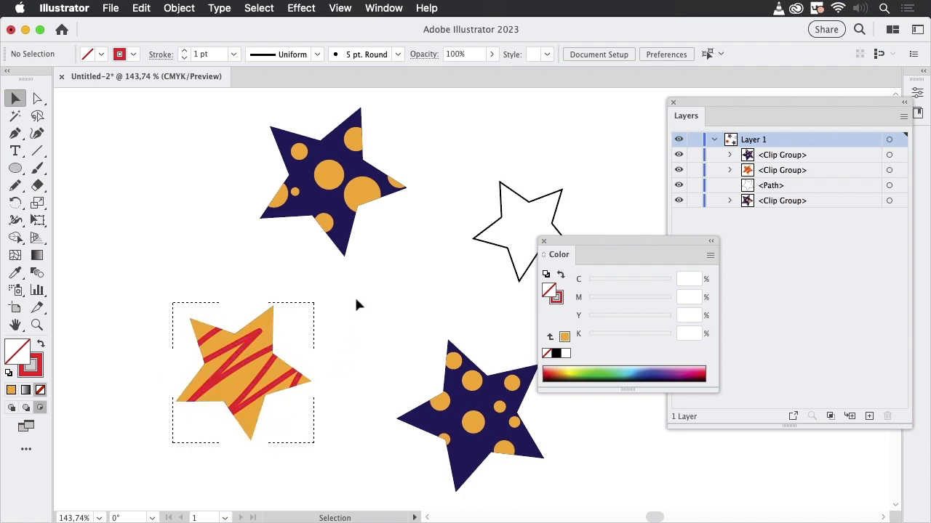
pyautogui.hotkey('shift', 'd')
# - Examine the contents of the orange zigzag star's clip group, collapse it and close the floating colour settings
pyautogui.click(730, 171)
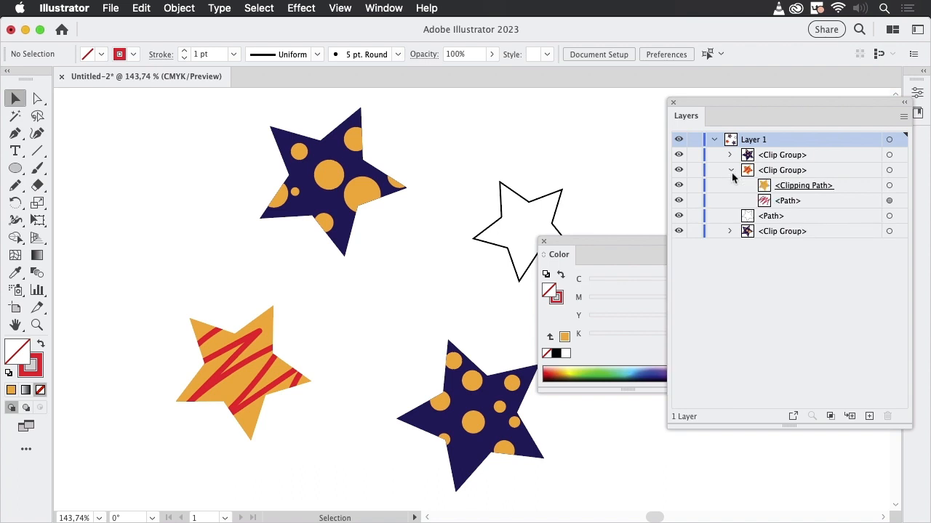
pyautogui.click(731, 172)
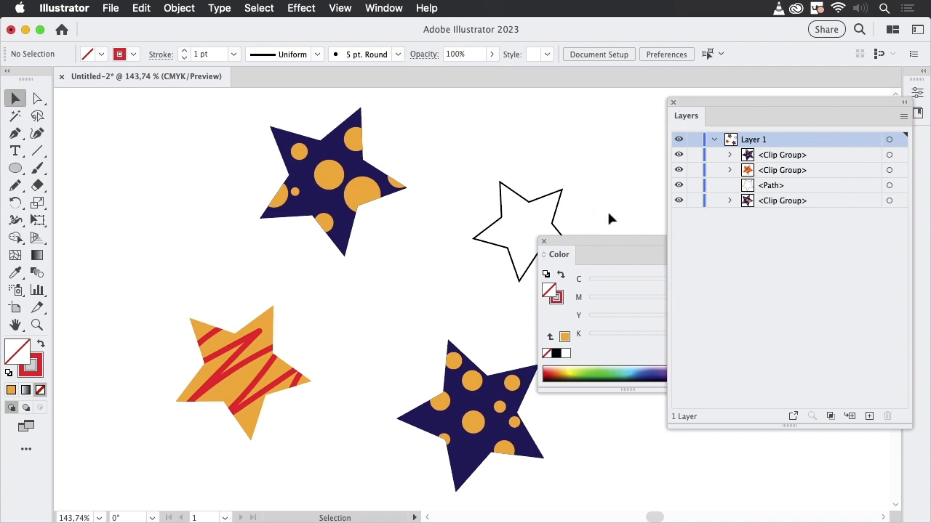
pyautogui.moveTo(589, 240); pyautogui.dragTo(749, 290)
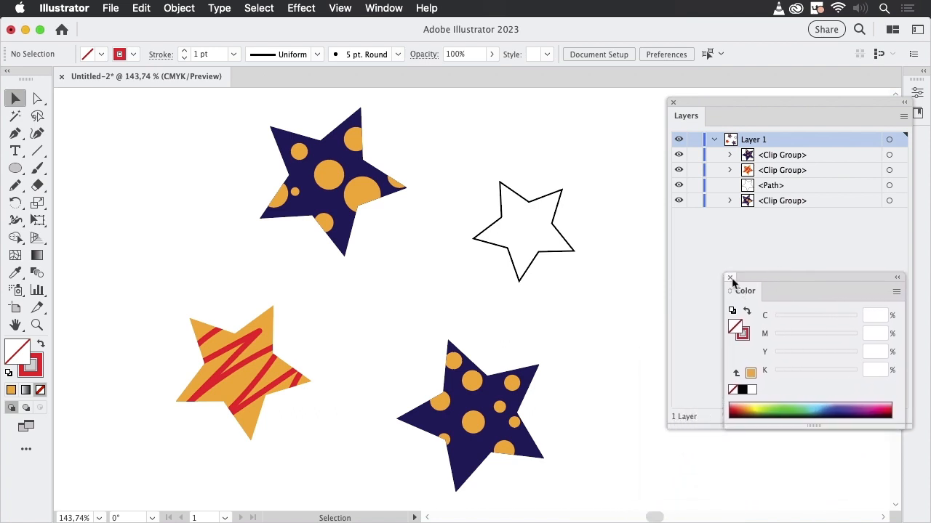
pyautogui.click(730, 277)
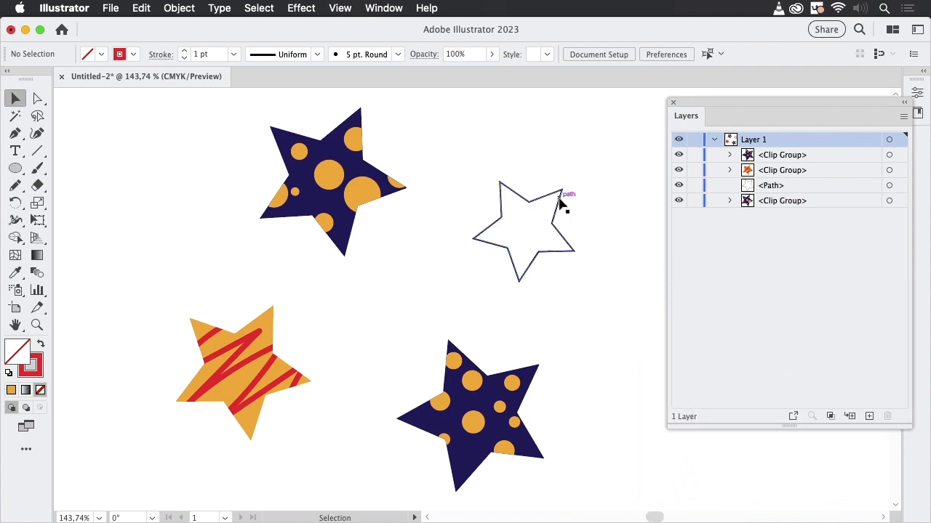
# - Remove the stroke from the small white star, activate Draw Inside for it and deselect
pyautogui.click(564, 203)
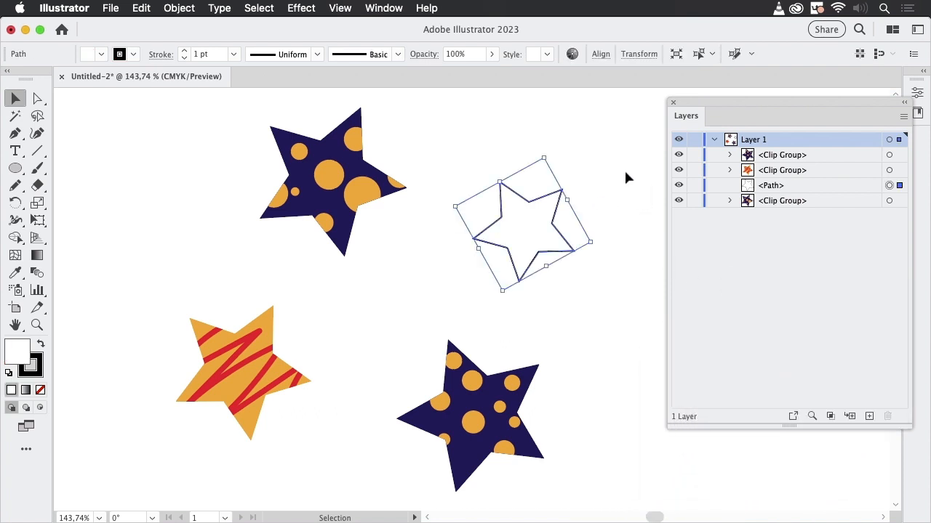
pyautogui.click(34, 369)
pyautogui.click(41, 389)
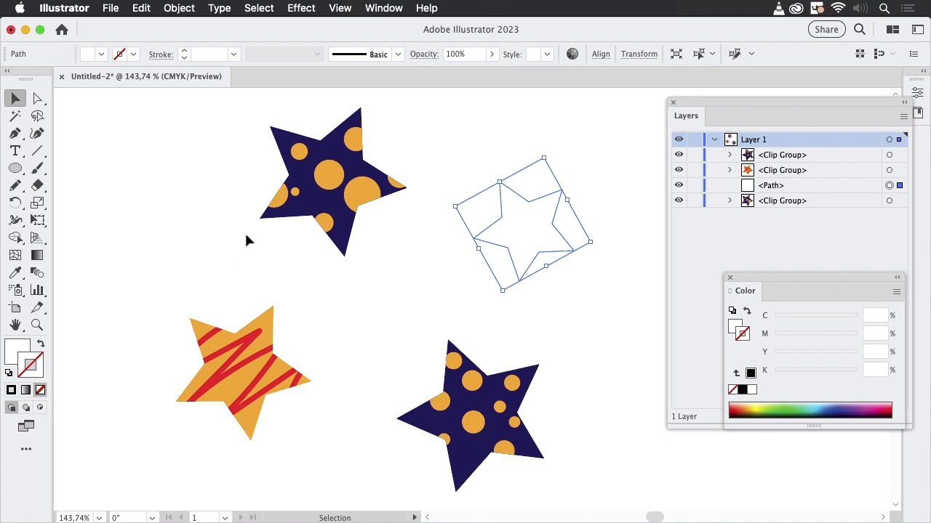
pyautogui.hotkey('shift', 'd')
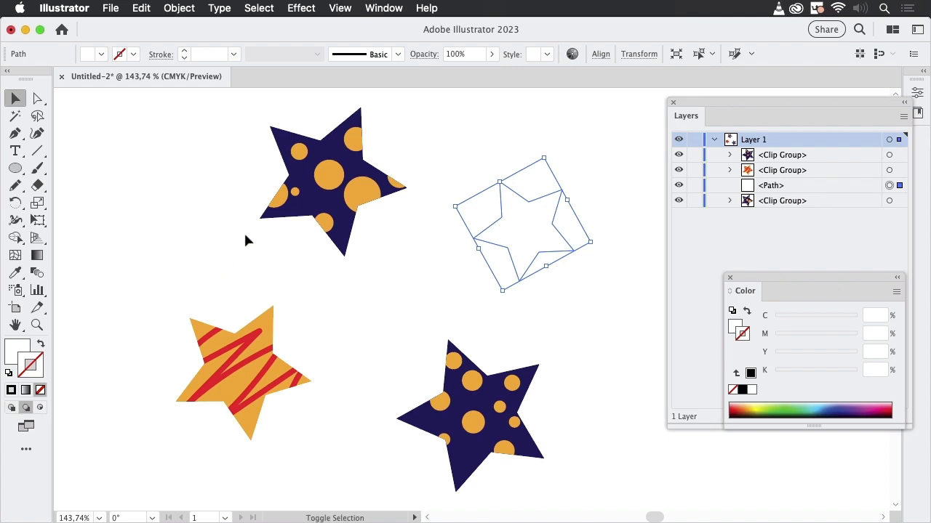
pyautogui.click(245, 240)
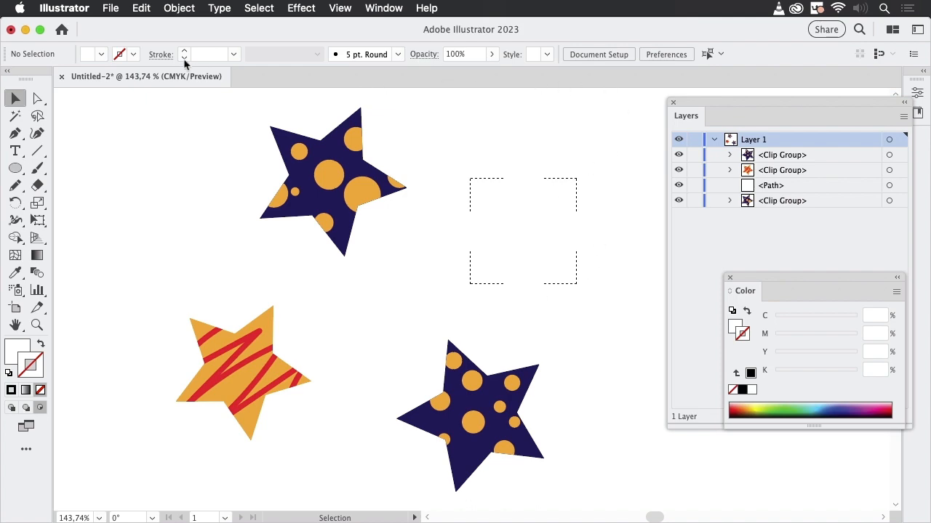
# - Place rose.png as a linked image over the small white star in Draw Inside mode, deselect it and return to normal drawing mode
pyautogui.click(111, 8)
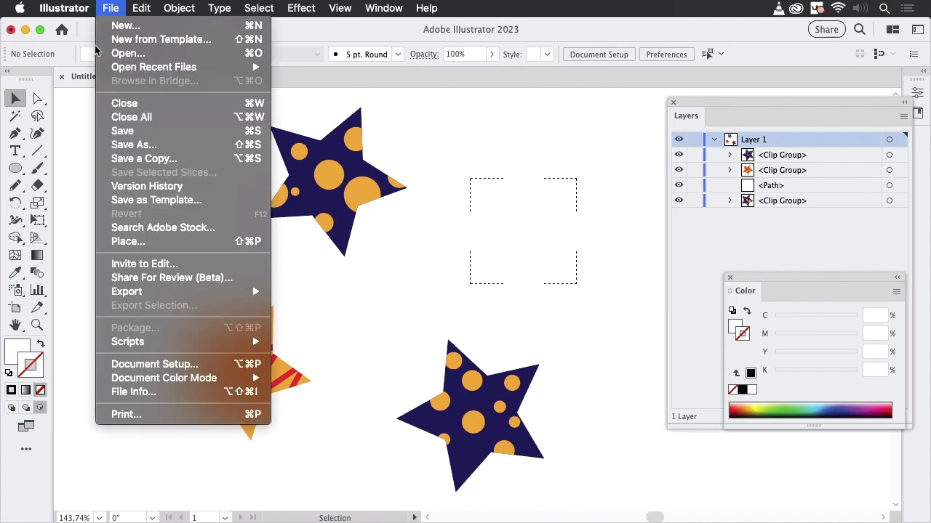
pyautogui.click(124, 243)
pyautogui.click(359, 120)
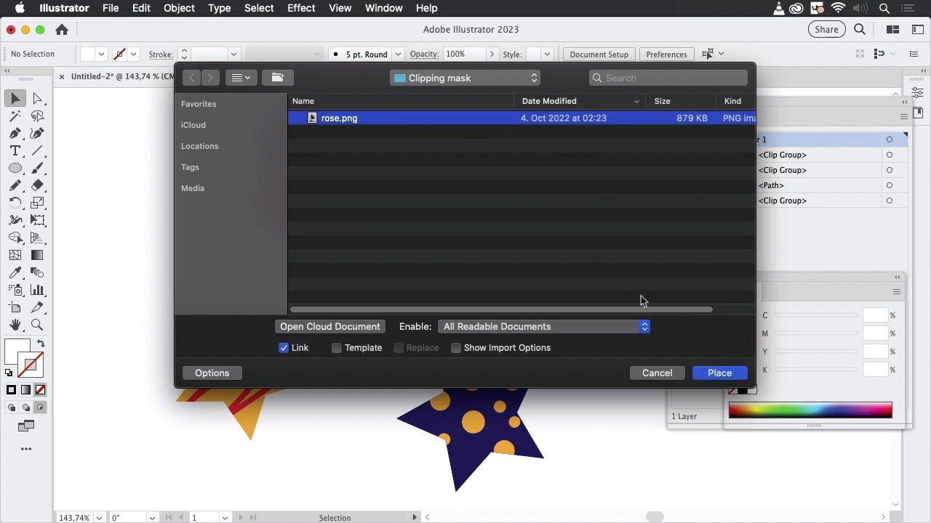
pyautogui.click(714, 372)
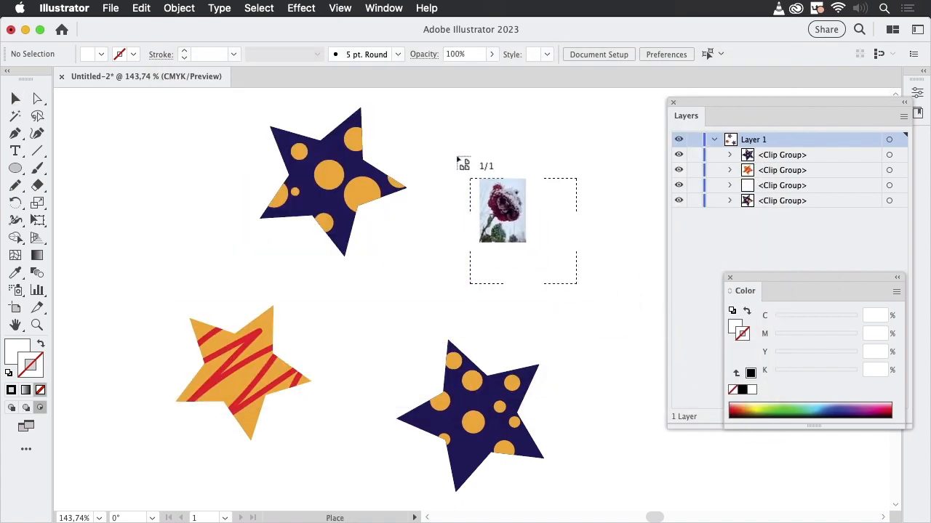
pyautogui.moveTo(456, 155); pyautogui.dragTo(634, 327)
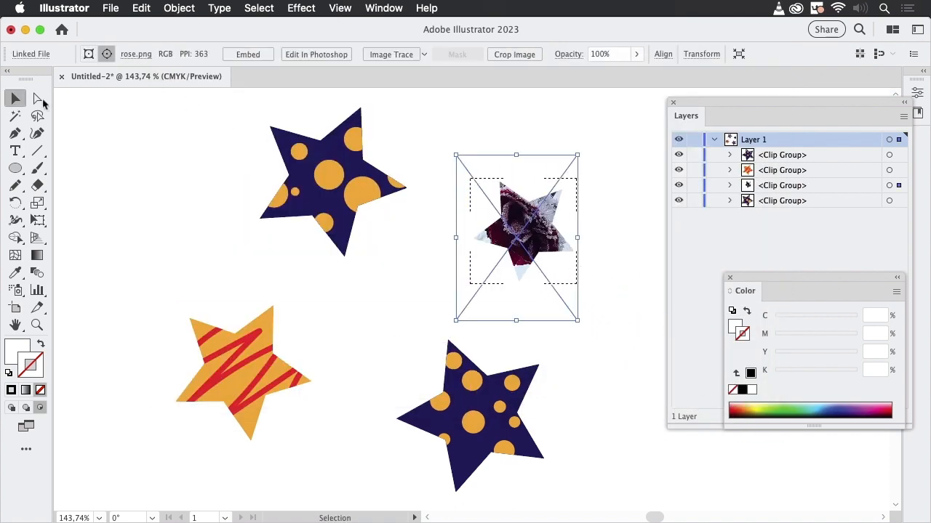
pyautogui.click(546, 138)
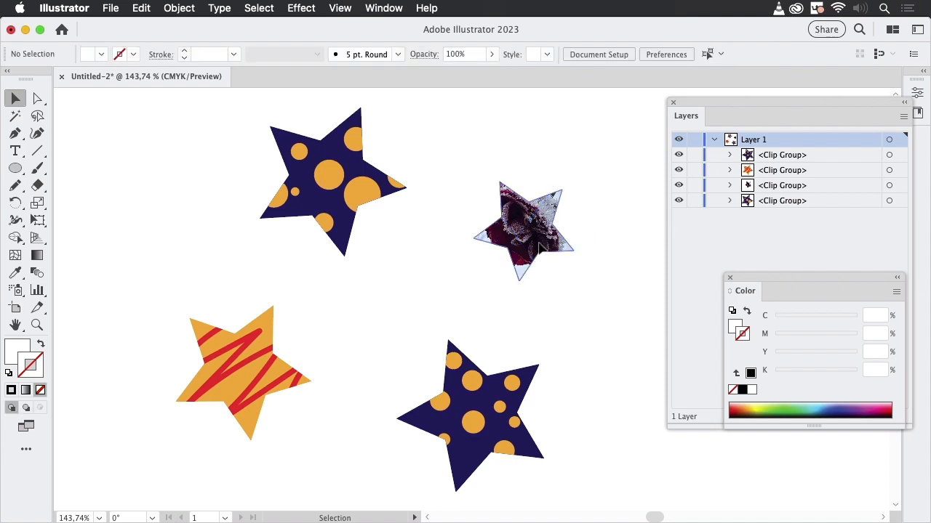
# - Examine the clipping path and linked file inside the rose star's clip group, and deselect the star
pyautogui.click(482, 237)
pyautogui.click(730, 186)
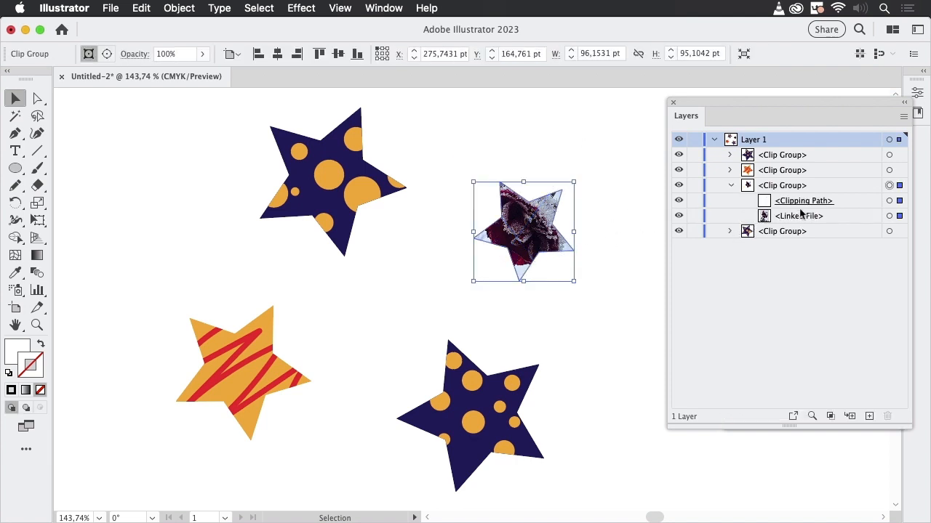
pyautogui.click(856, 221)
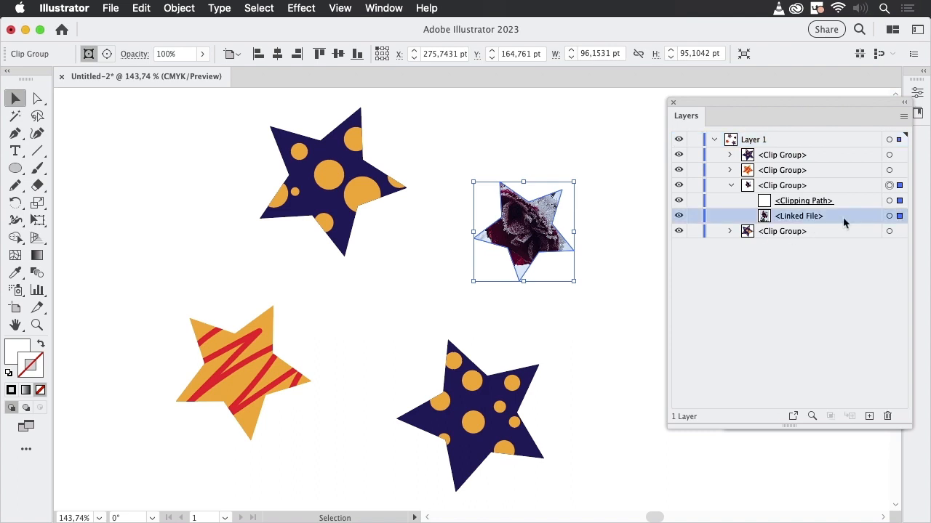
pyautogui.click(590, 146)
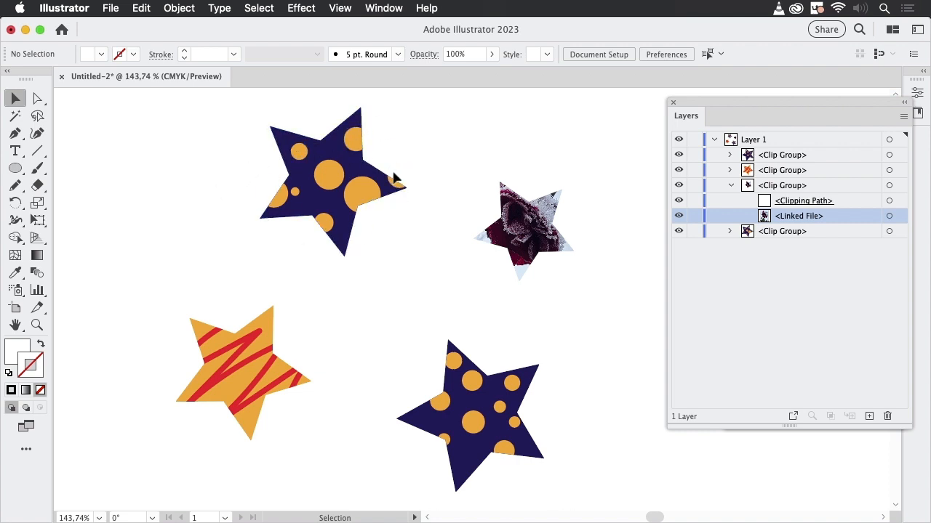
# - Check how the upper dotted star and the rose star select when picked on their edges and contents, and deselect them
pyautogui.click(362, 111)
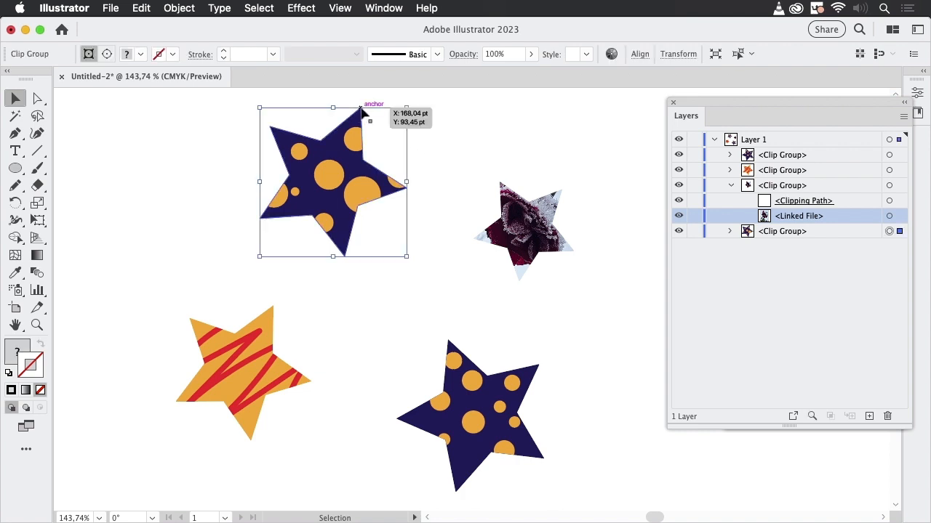
pyautogui.click(447, 146)
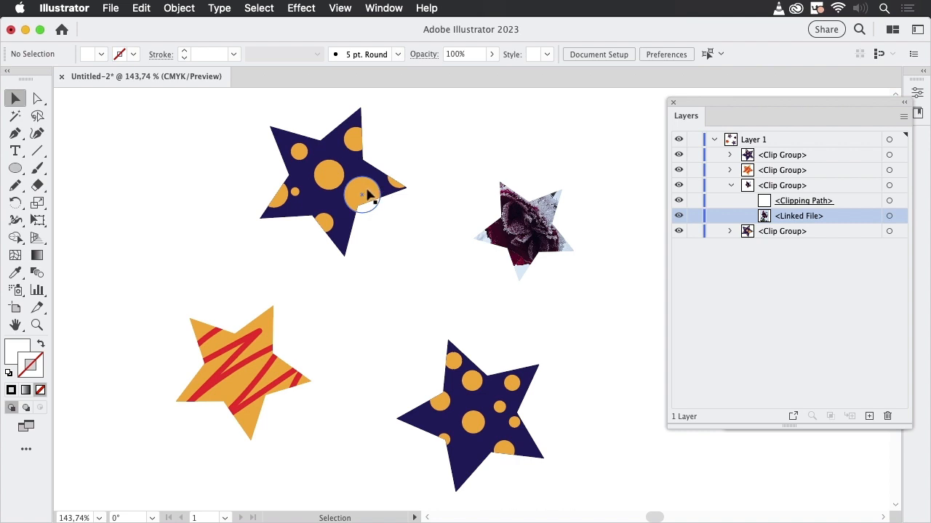
pyautogui.click(368, 192)
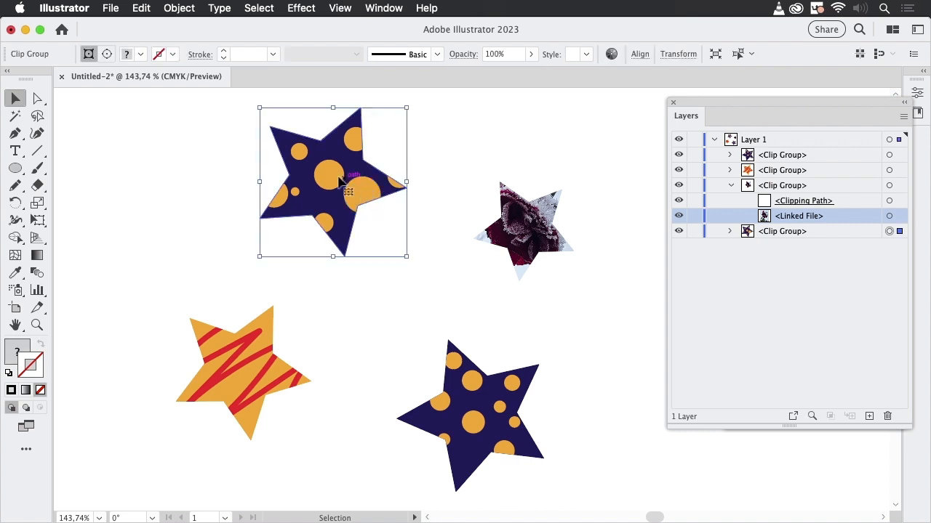
pyautogui.click(444, 138)
pyautogui.click(517, 226)
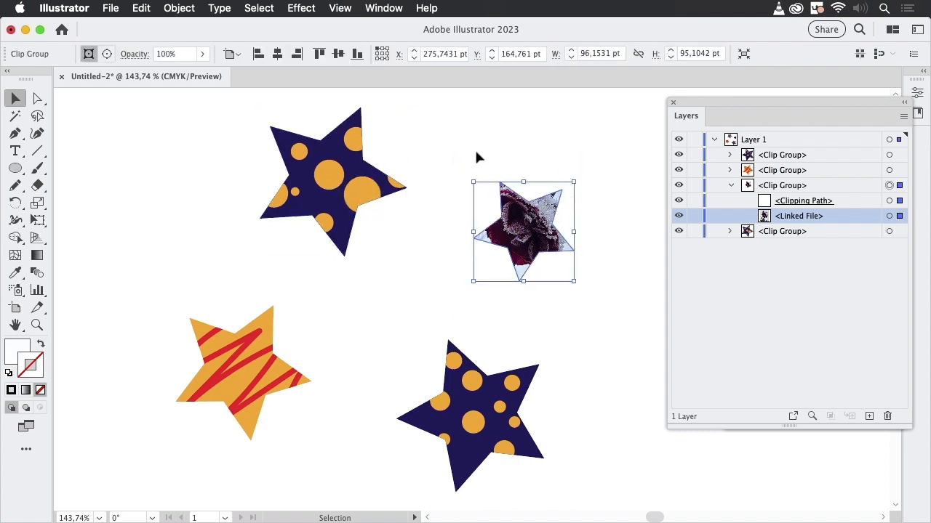
pyautogui.click(371, 288)
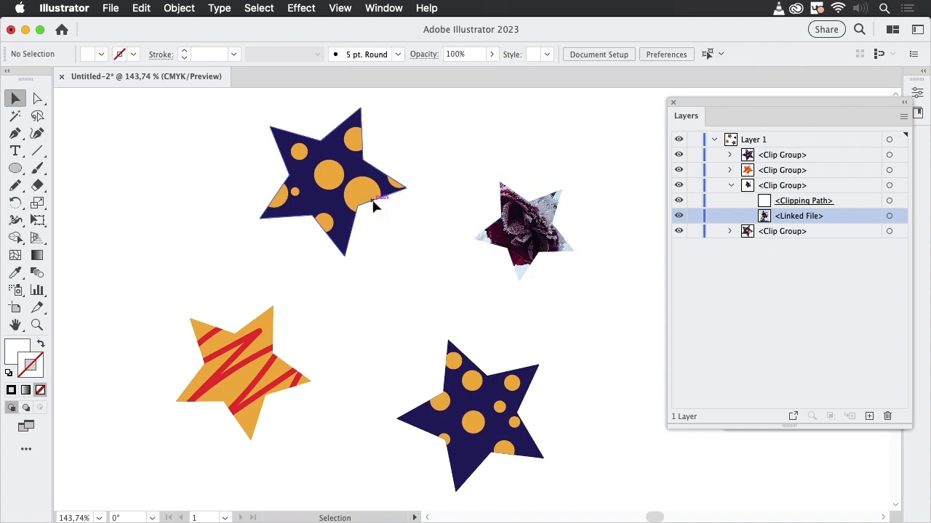
# - Isolate the upper dotted star's clip group and select several of its orange circles individually, ending with the one in the upper point
pyautogui.click(373, 205)
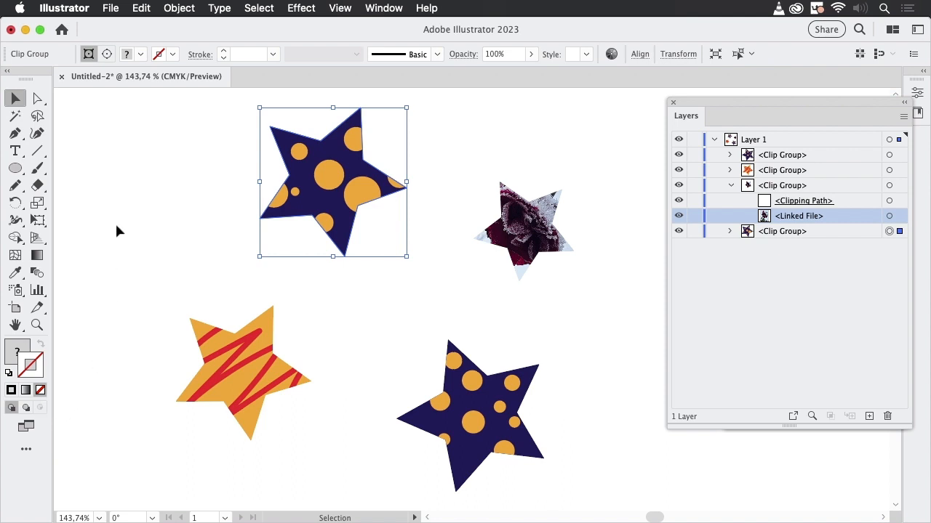
pyautogui.doubleClick(374, 207)
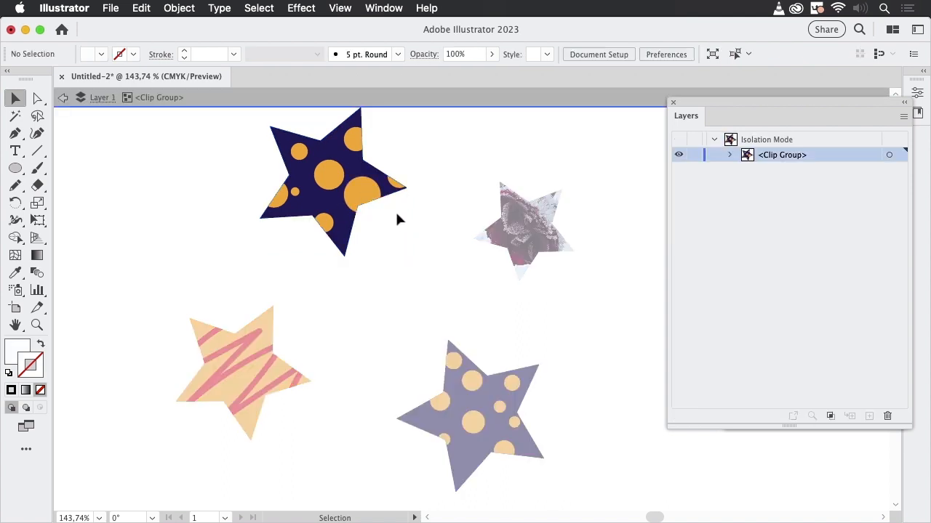
pyautogui.moveTo(365, 196); pyautogui.dragTo(350, 146)
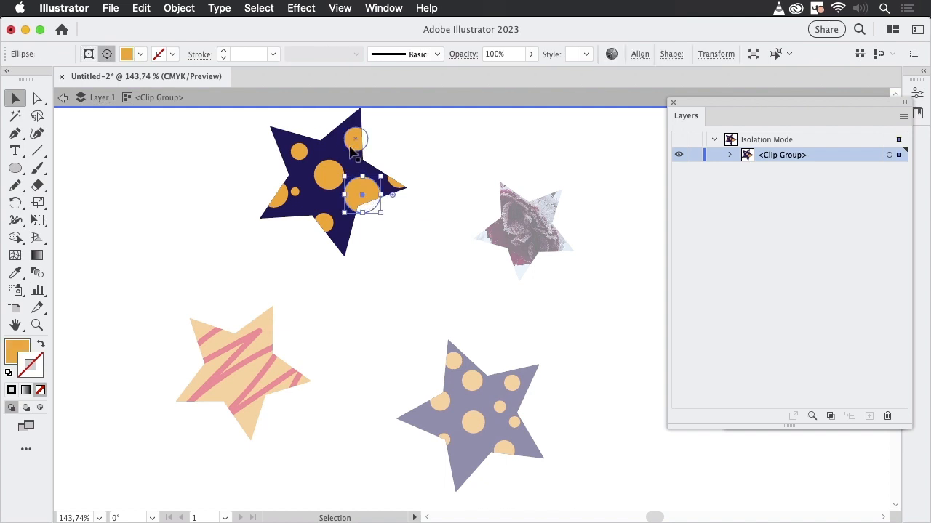
pyautogui.click(324, 176)
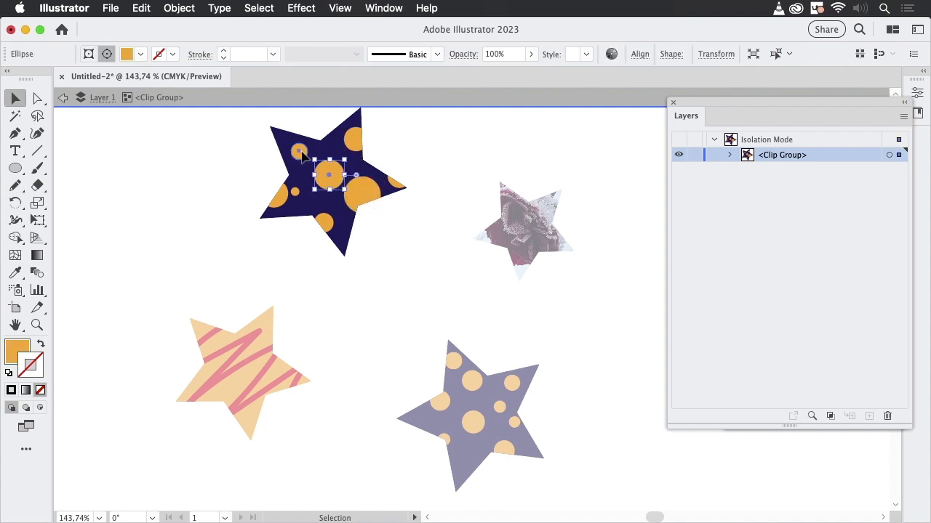
pyautogui.click(304, 151)
pyautogui.click(357, 144)
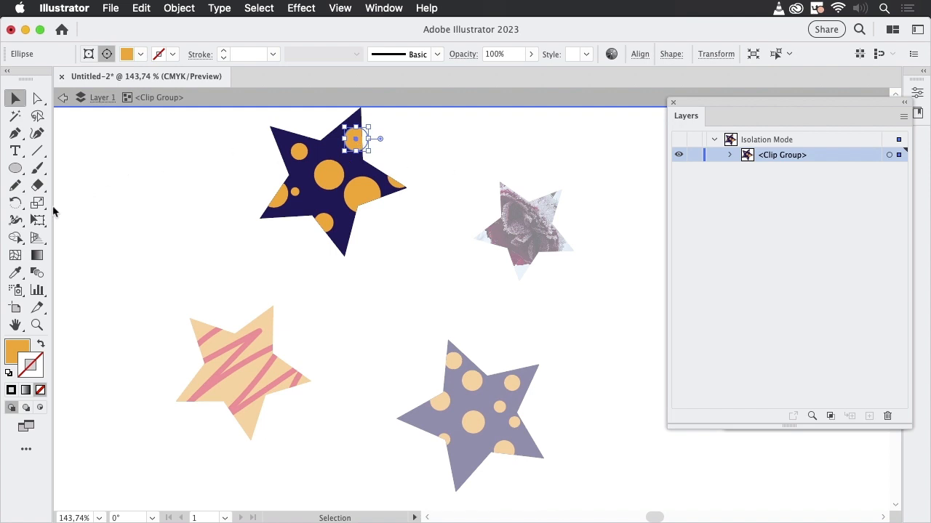
# - Set the stroke to the red swatch and paint a zigzag across the isolated dotted star with the Paintbrush, ending with the Selection tool active
pyautogui.click(37, 168)
pyautogui.click(174, 56)
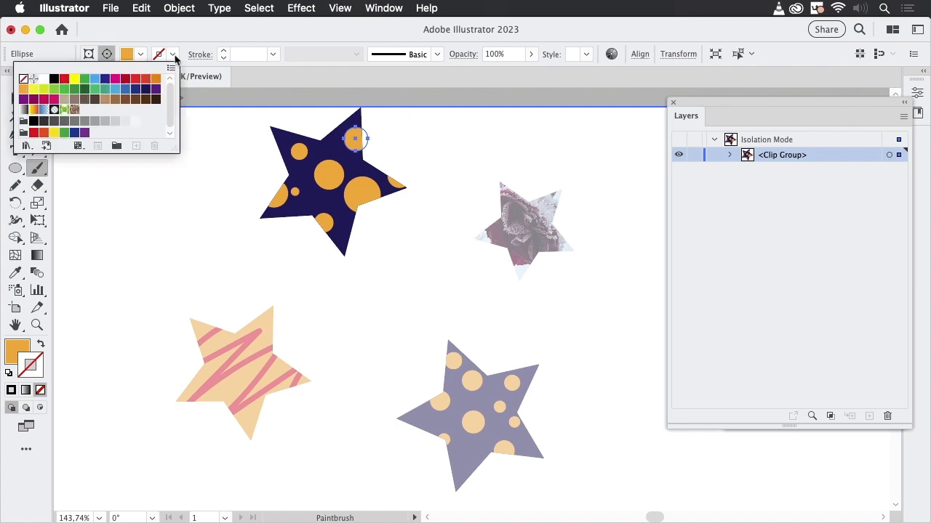
pyautogui.click(135, 79)
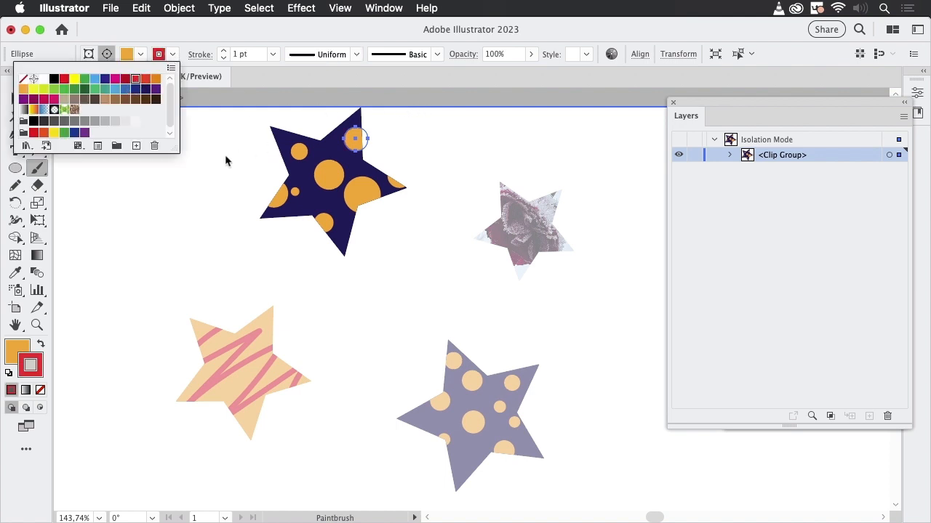
pyautogui.click(226, 160)
pyautogui.moveTo(240, 157)
pyautogui.mouseDown()
pyautogui.moveTo(354, 129)
pyautogui.moveTo(369, 142)
pyautogui.moveTo(249, 203)
pyautogui.moveTo(414, 191)
pyautogui.moveTo(499, 210)
pyautogui.mouseUp()
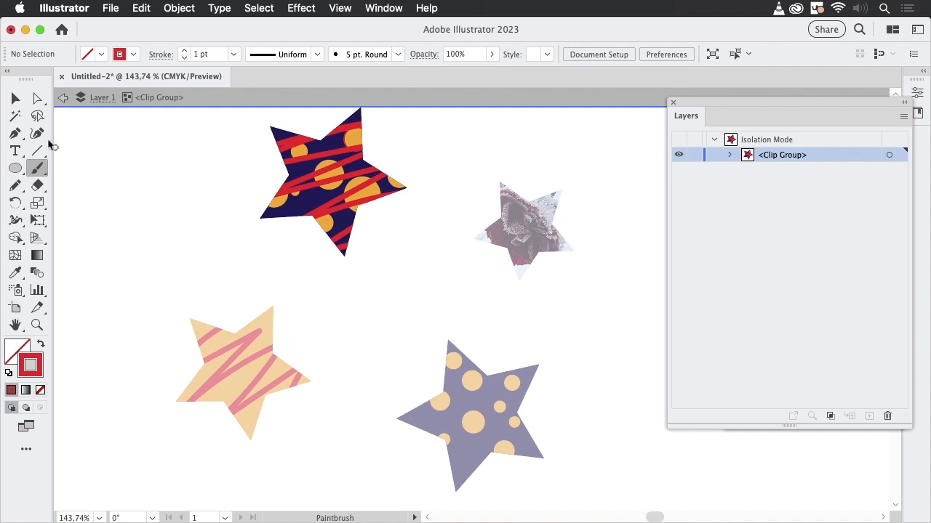
pyautogui.click(15, 98)
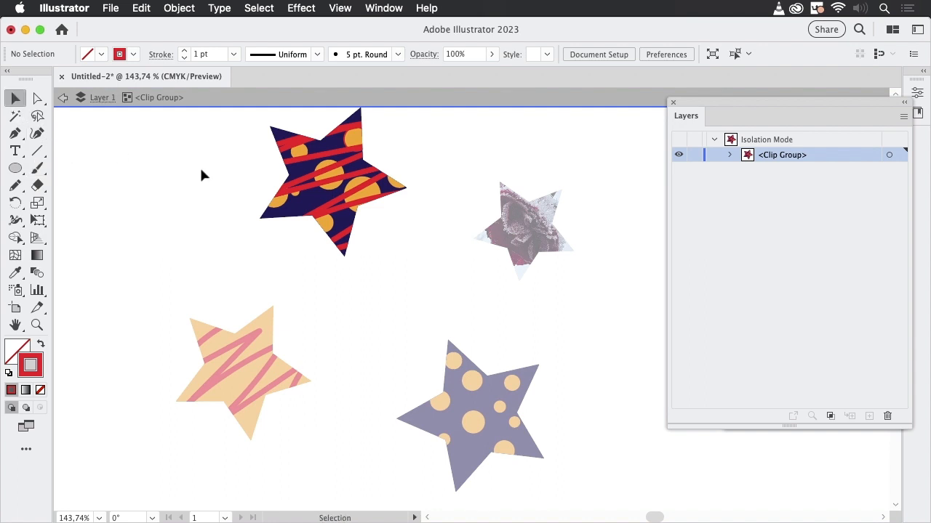